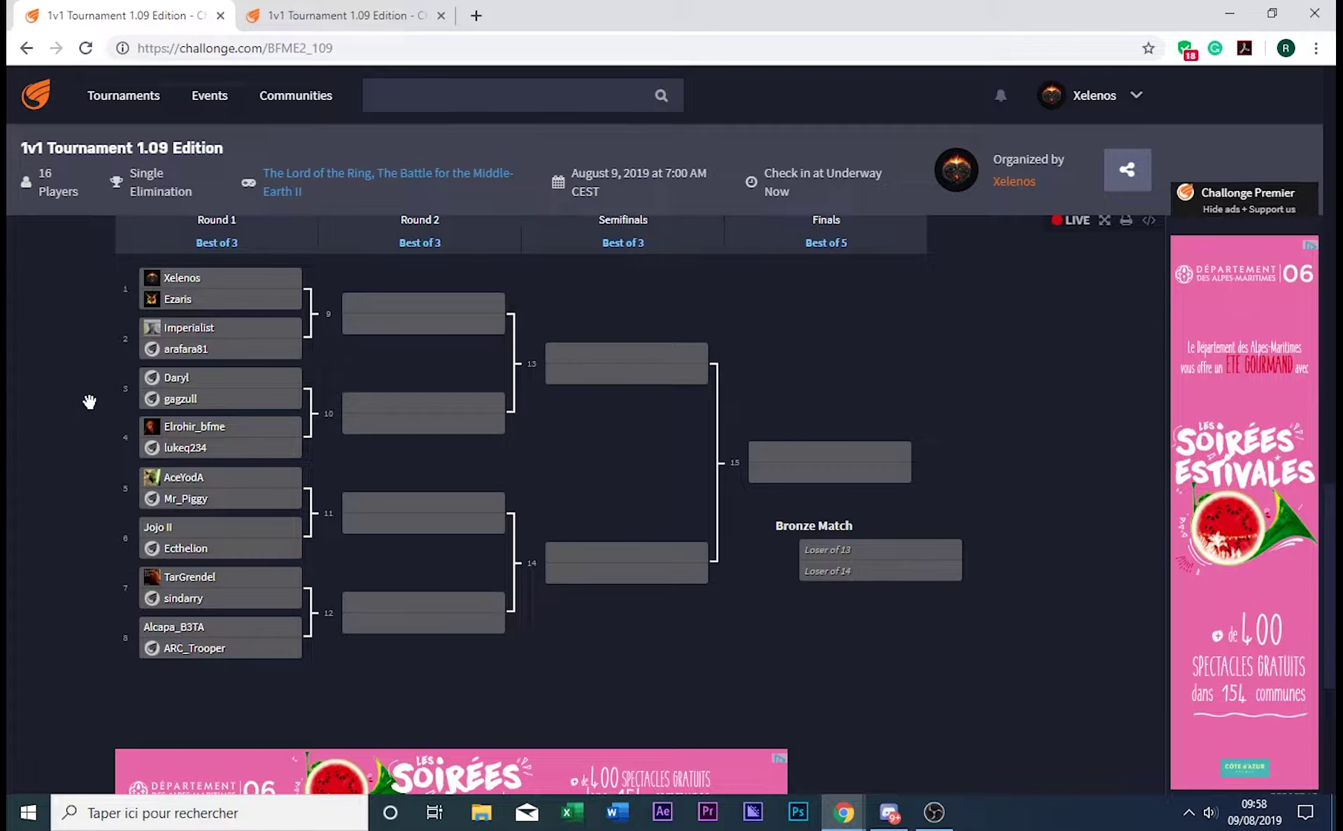
Review the tournament's rules, map pool and preview bracket on the 1v1 Tournament 1.09 Edition page.
scroll(89, 401, up, 8)
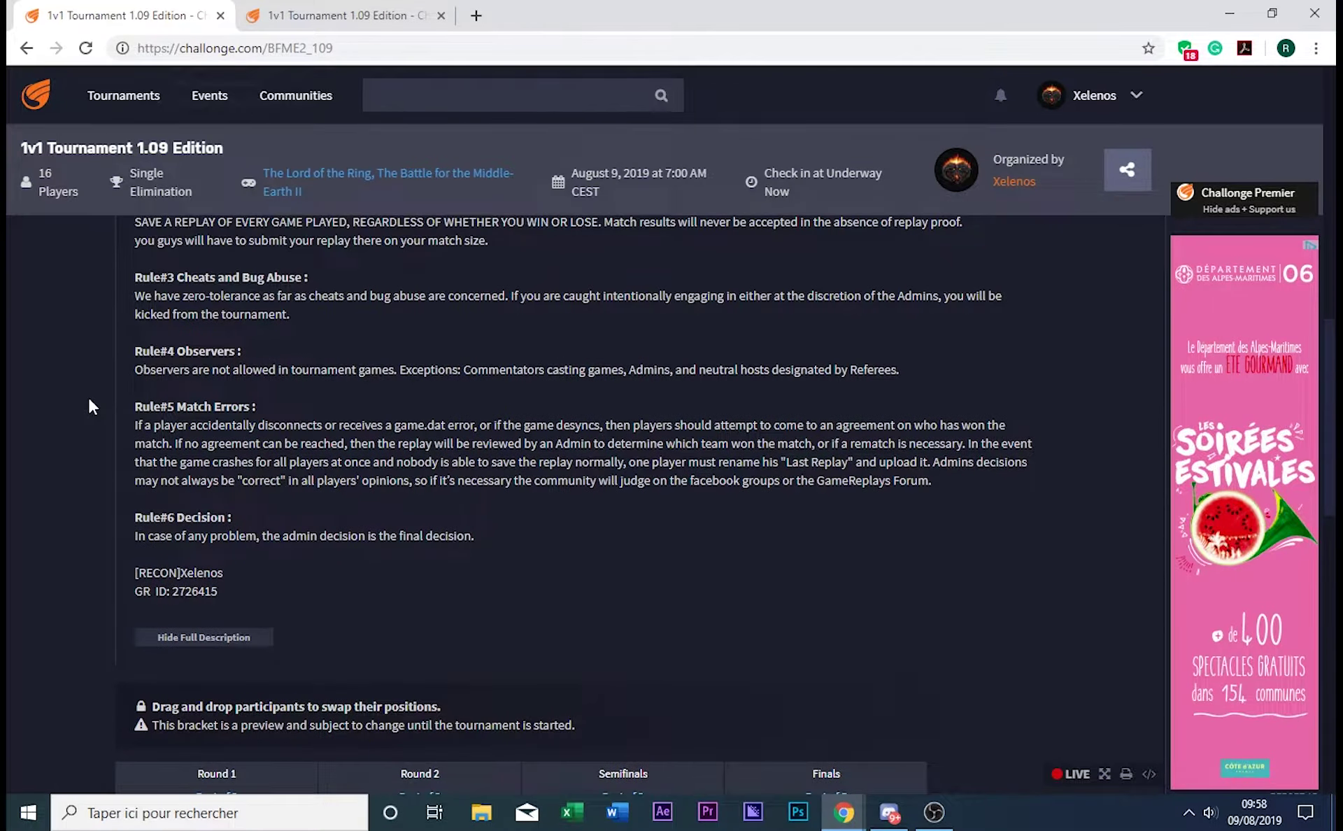
scroll(89, 400, down, 8)
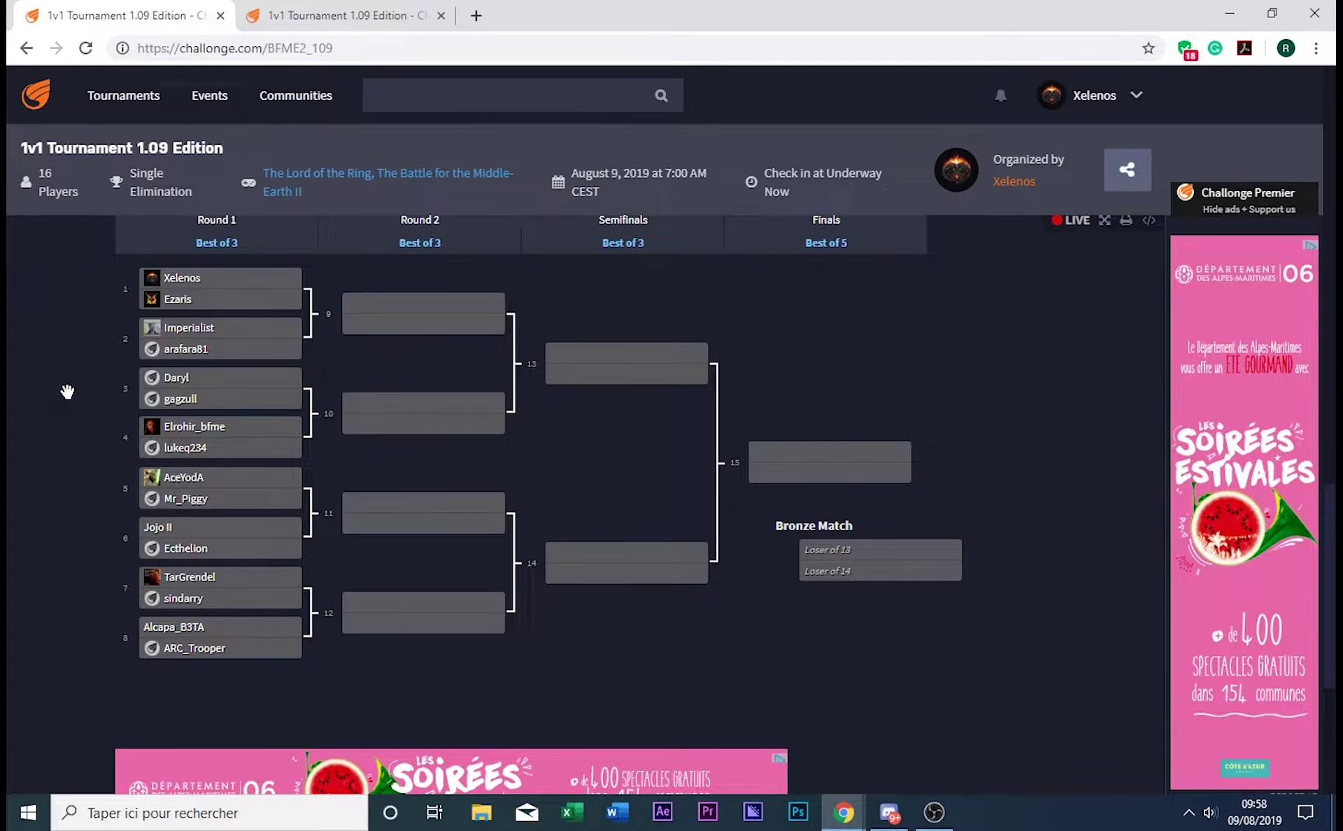
scroll(68, 392, up, 10)
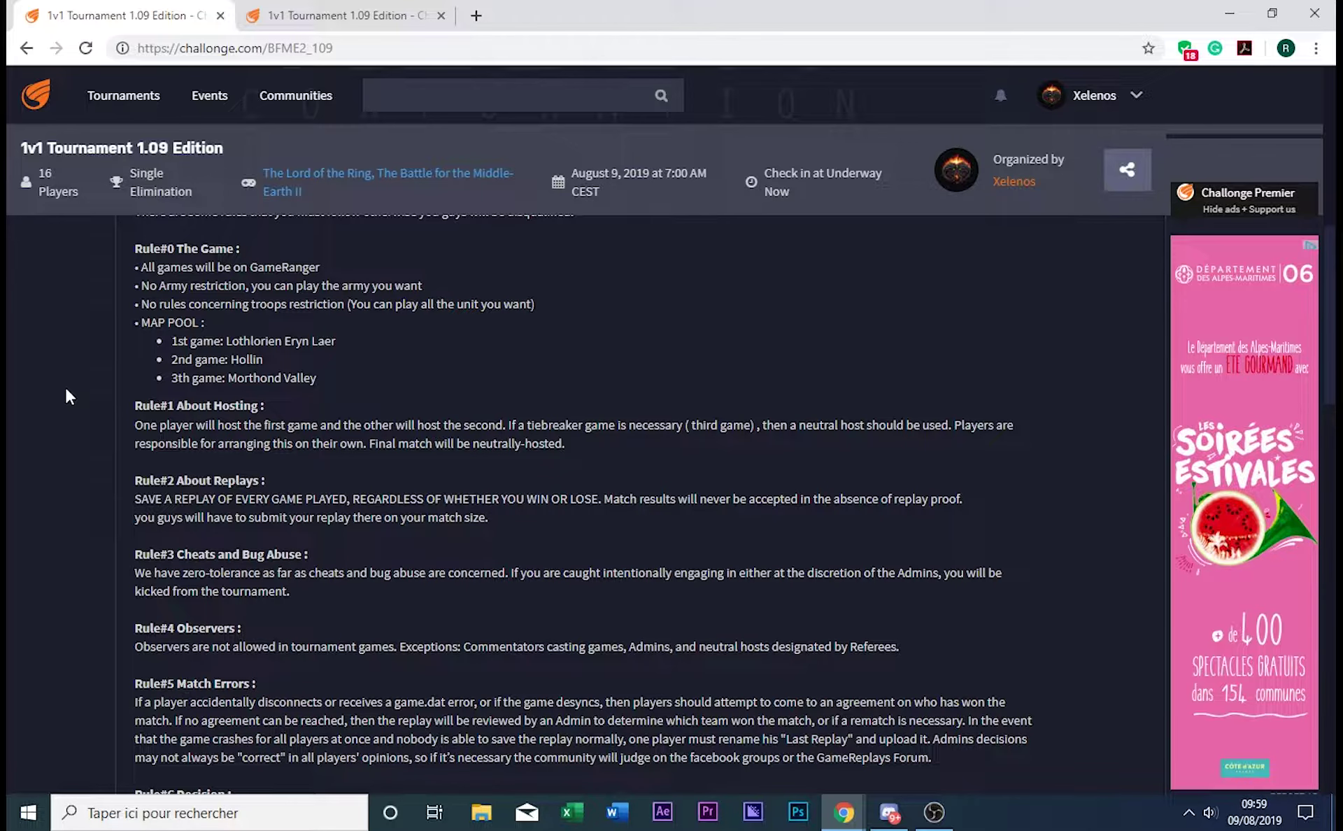
scroll(65, 387, up, 4)
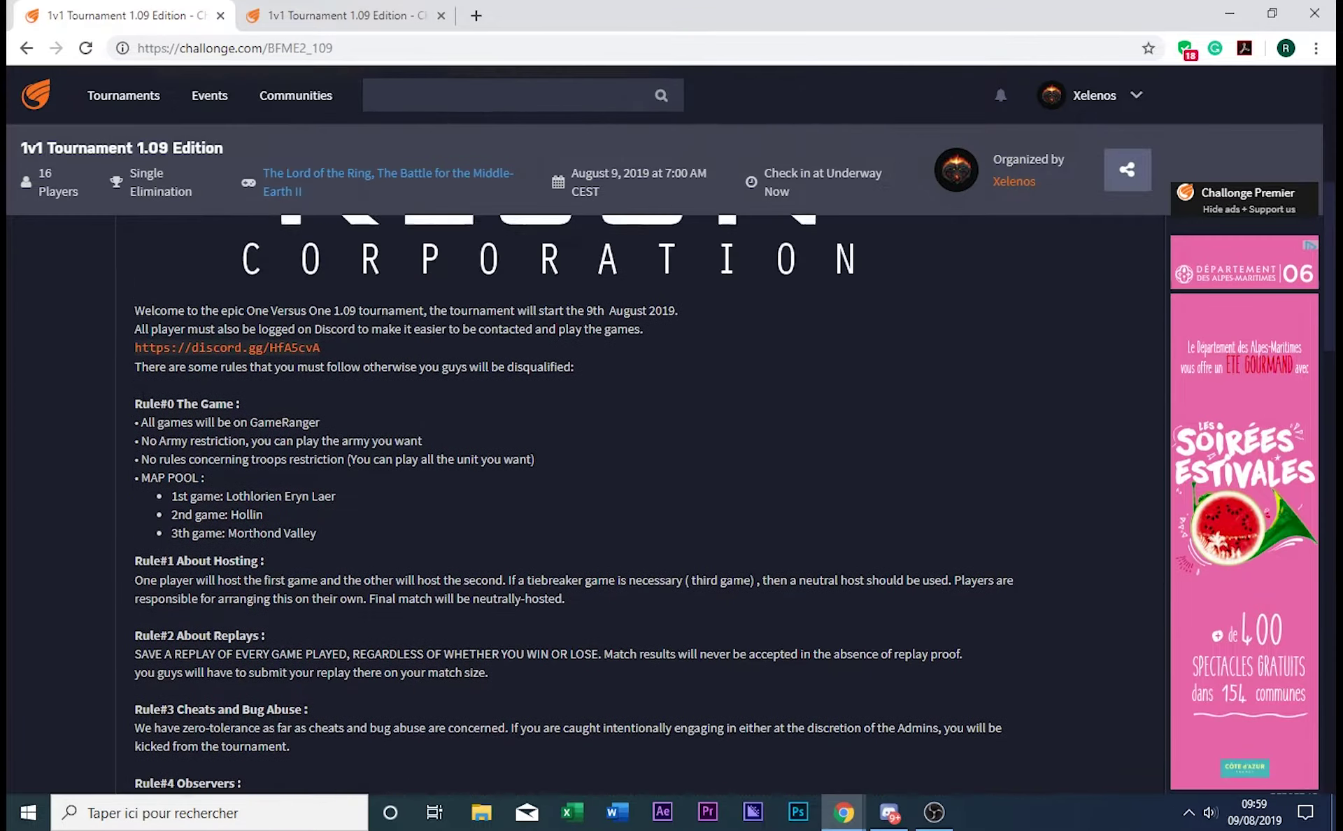
scroll(184, 414, down, 8)
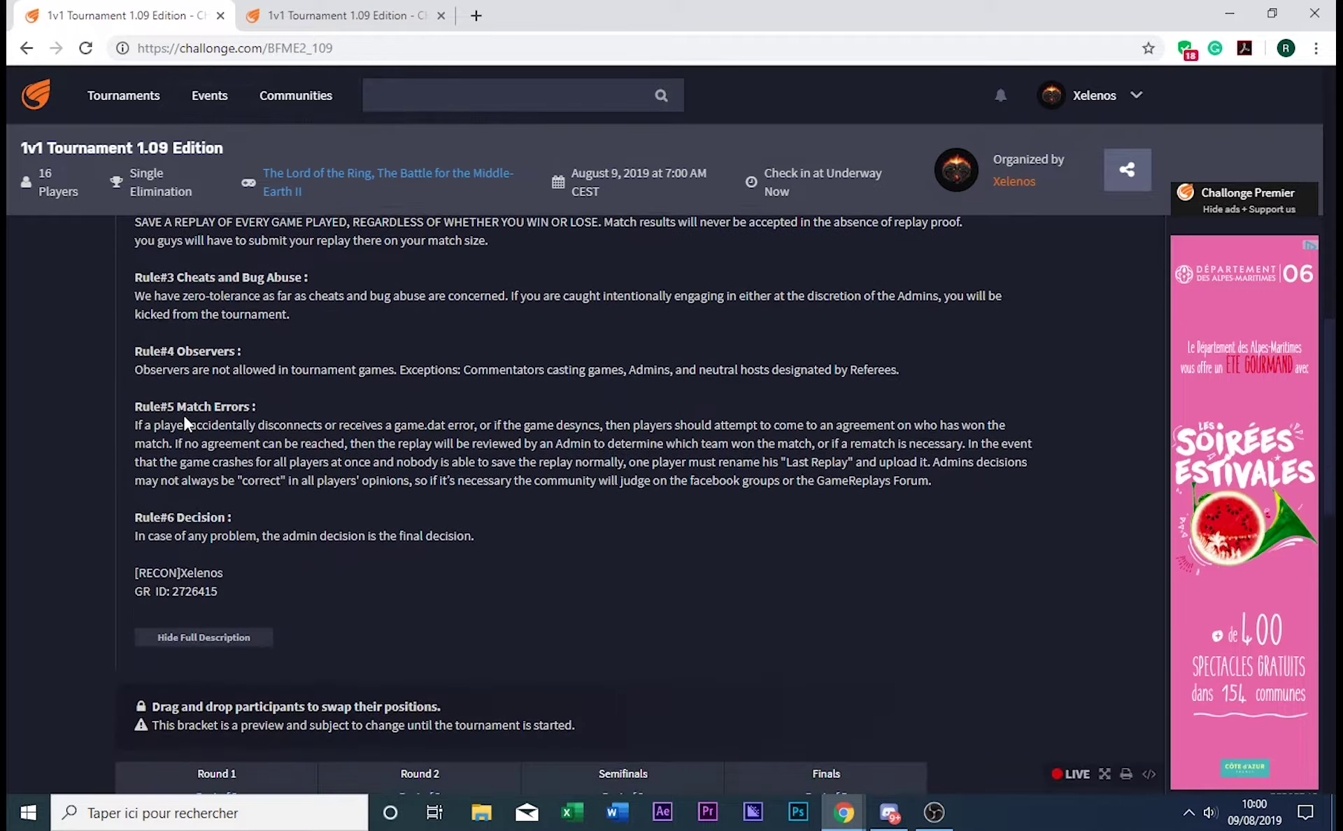
scroll(219, 364, down, 4)
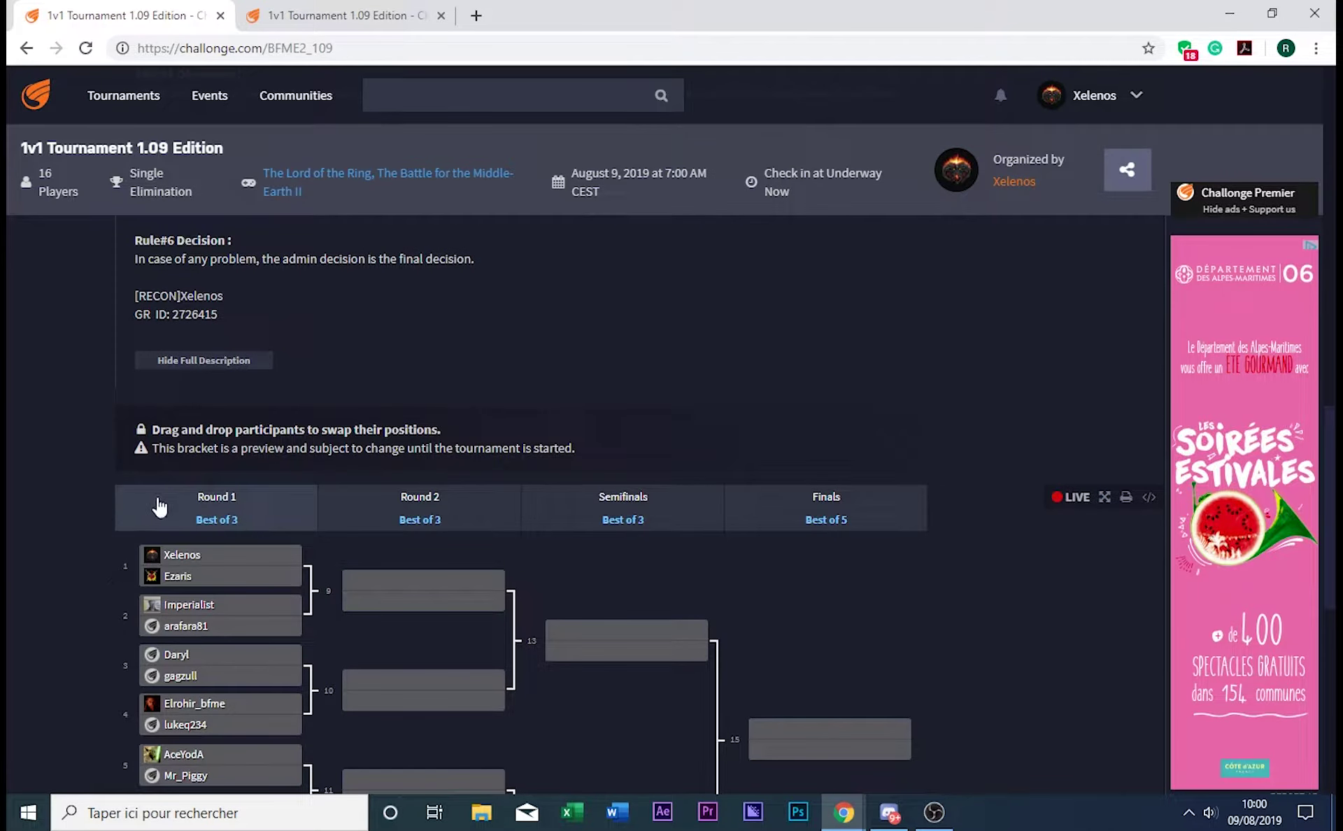
scroll(10, 452, down, 1)
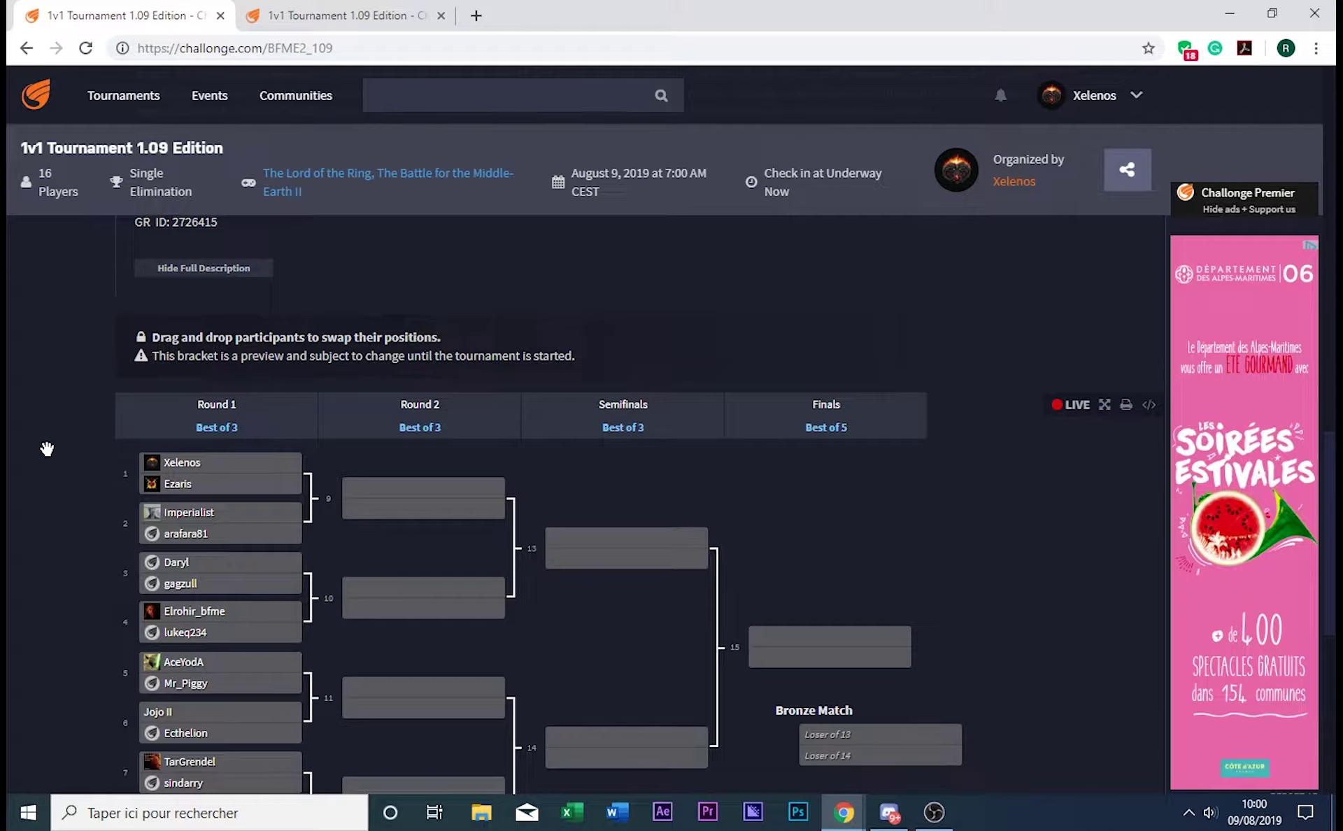
scroll(47, 449, up, 15)
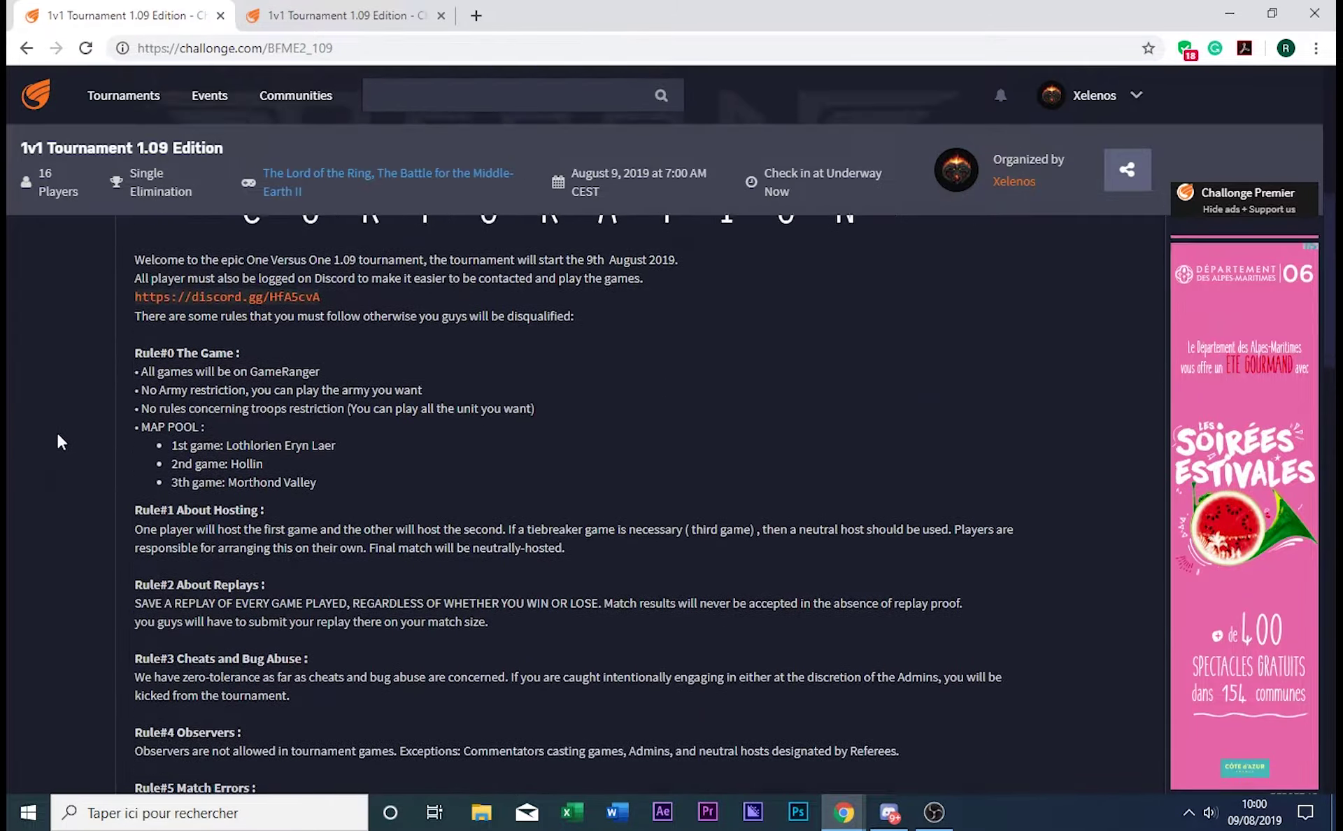
scroll(57, 441, down, 2)
scroll(47, 429, down, 2)
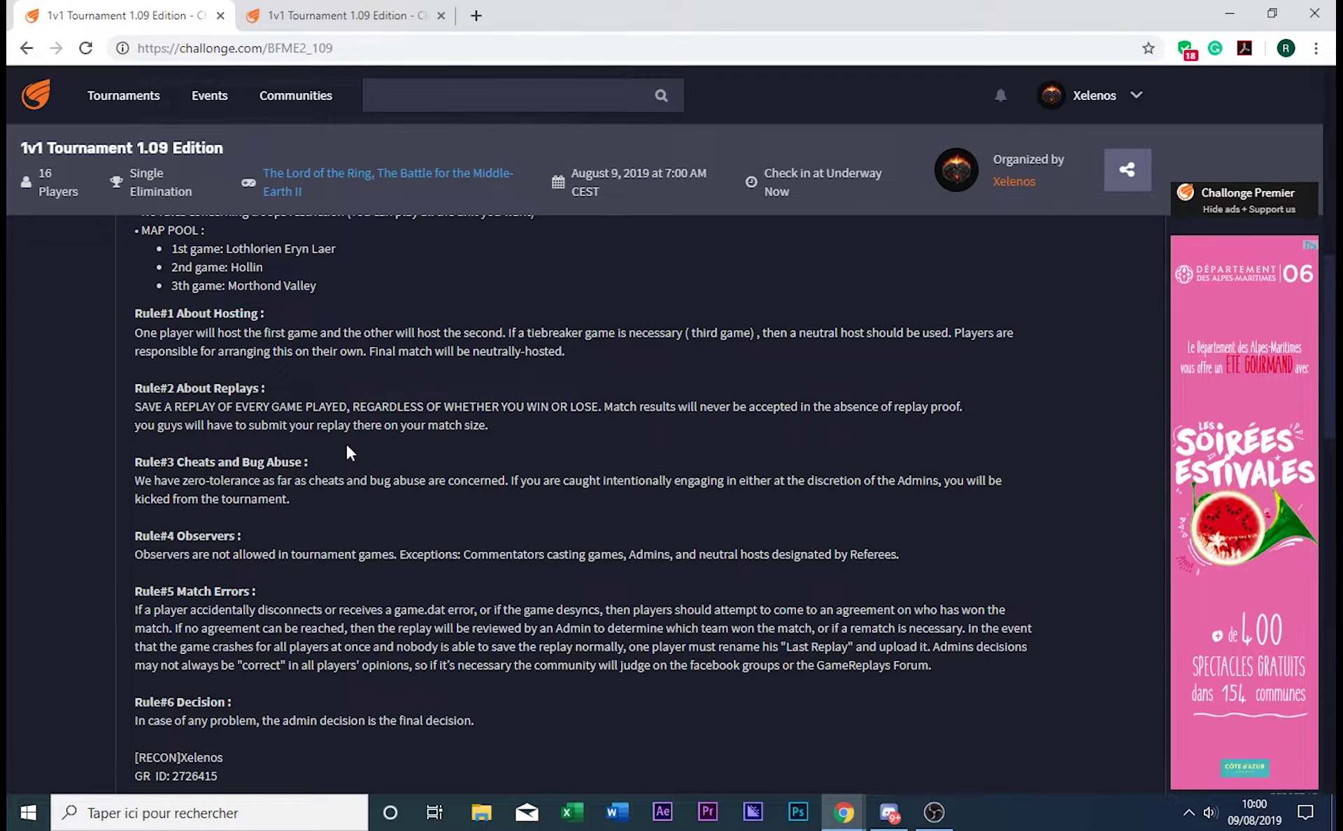
scroll(346, 444, up, 4)
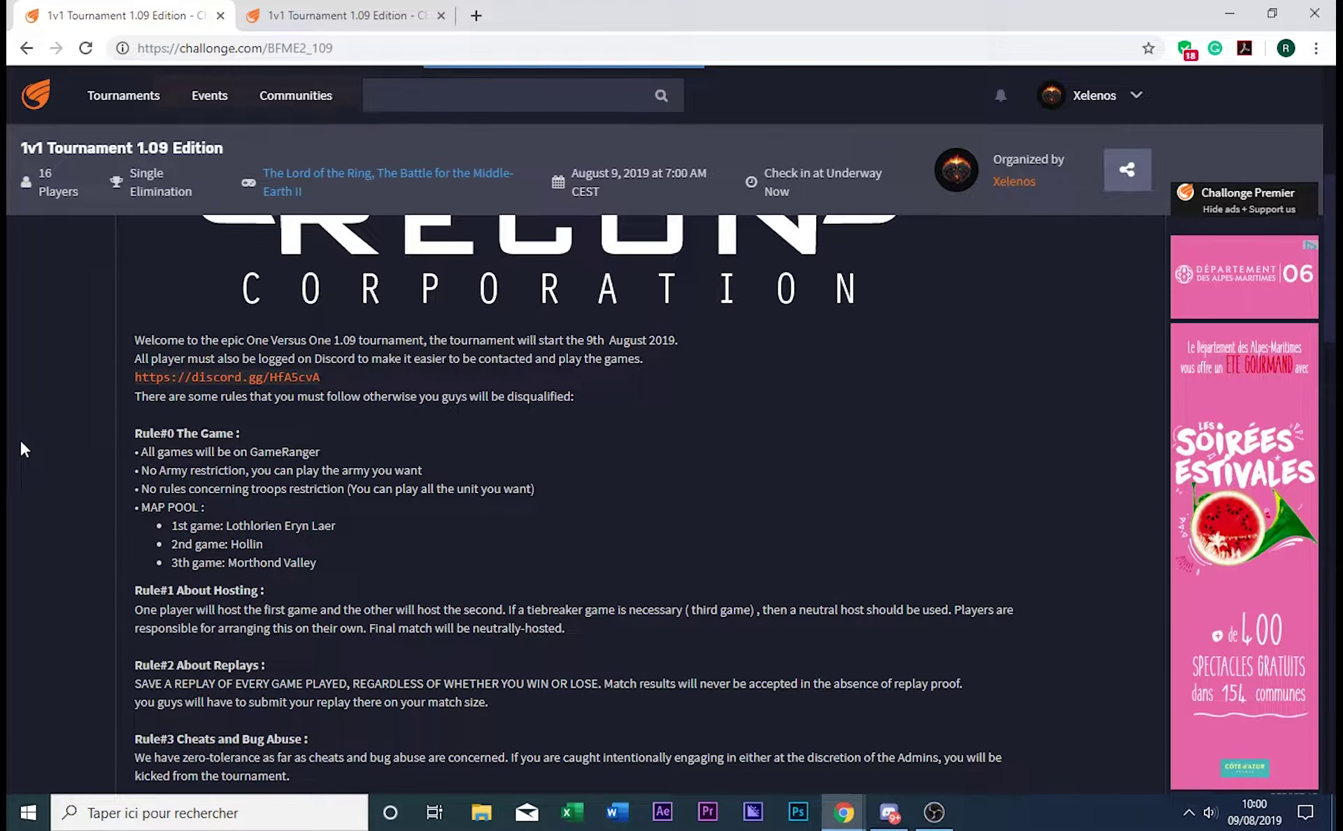
scroll(20, 441, up, 5)
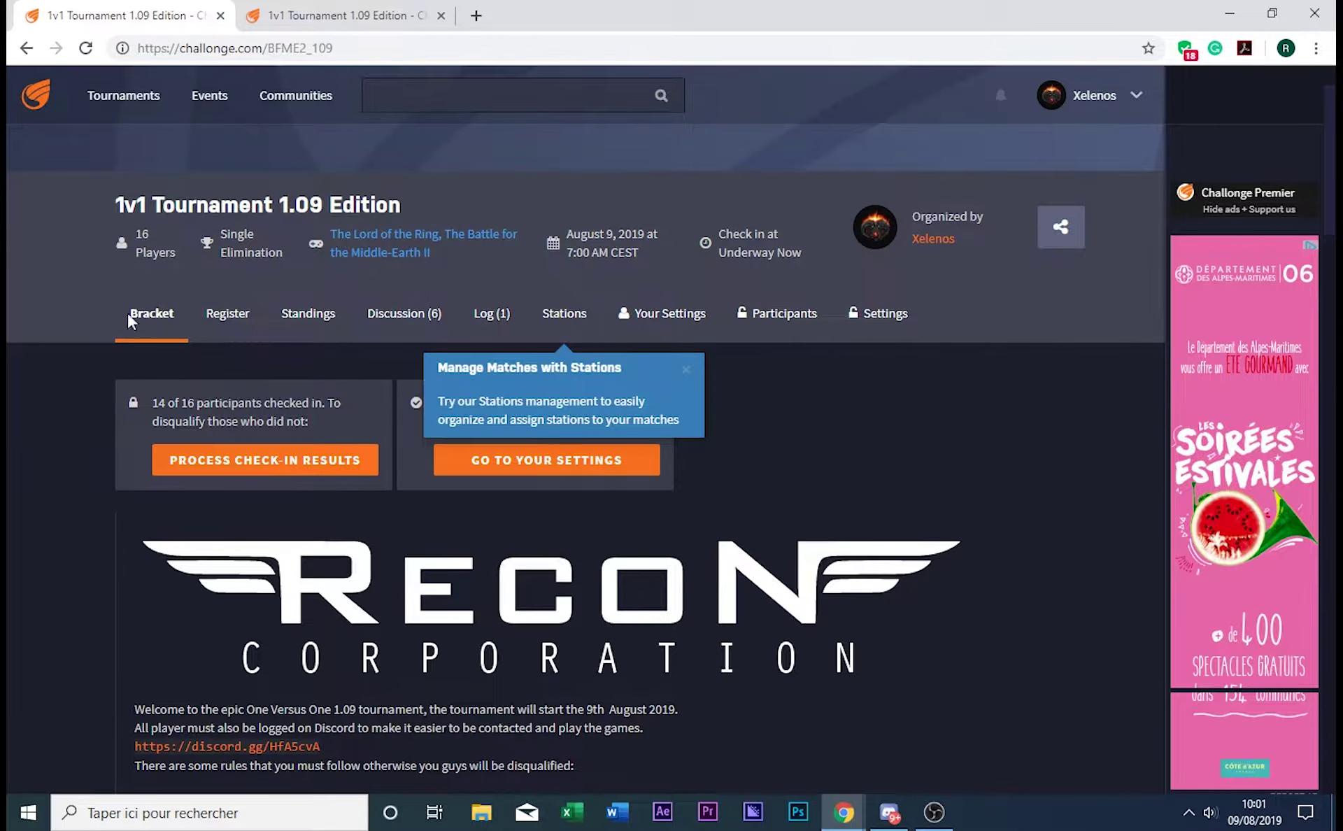
Remove the two participants who have not checked in from the tournament's participant list.
key(ctrl+Tab)
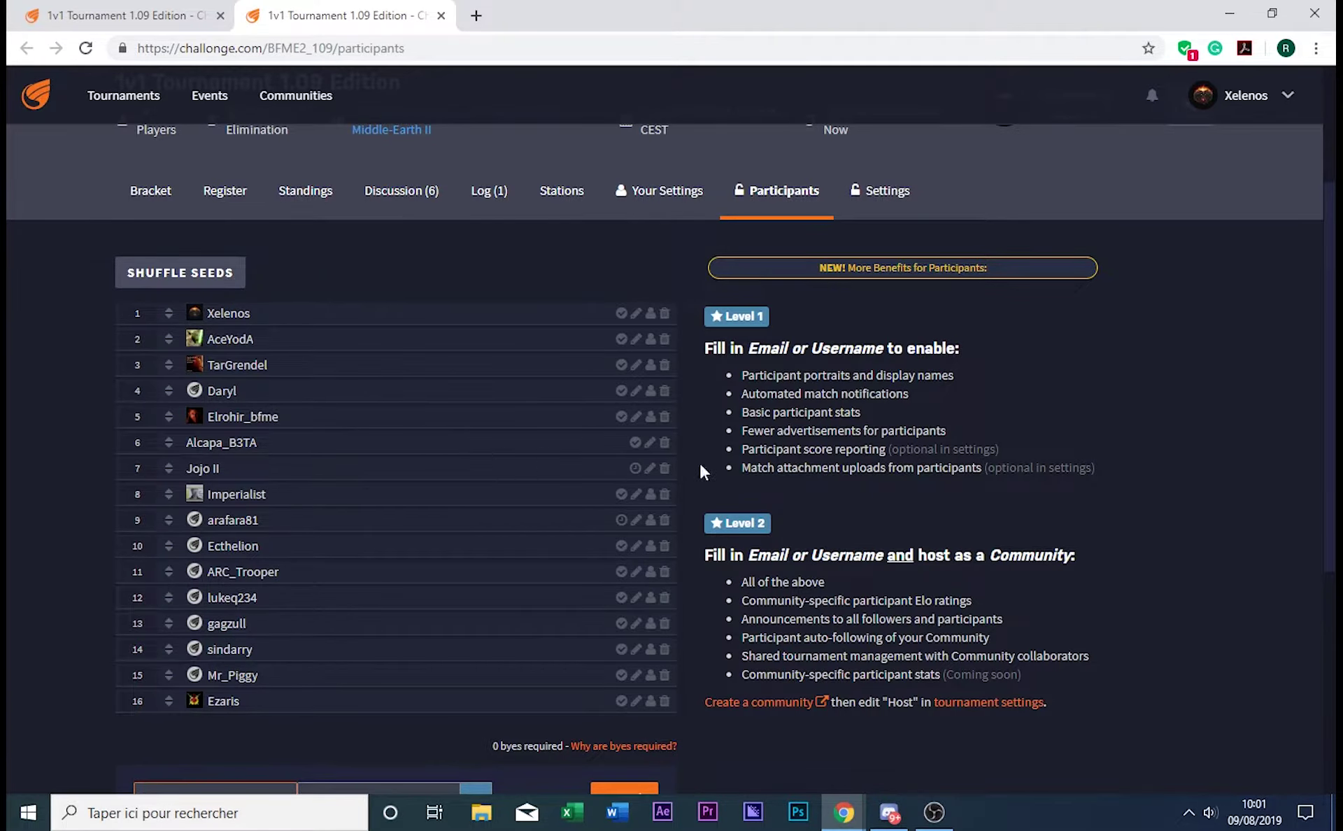
click(664, 468)
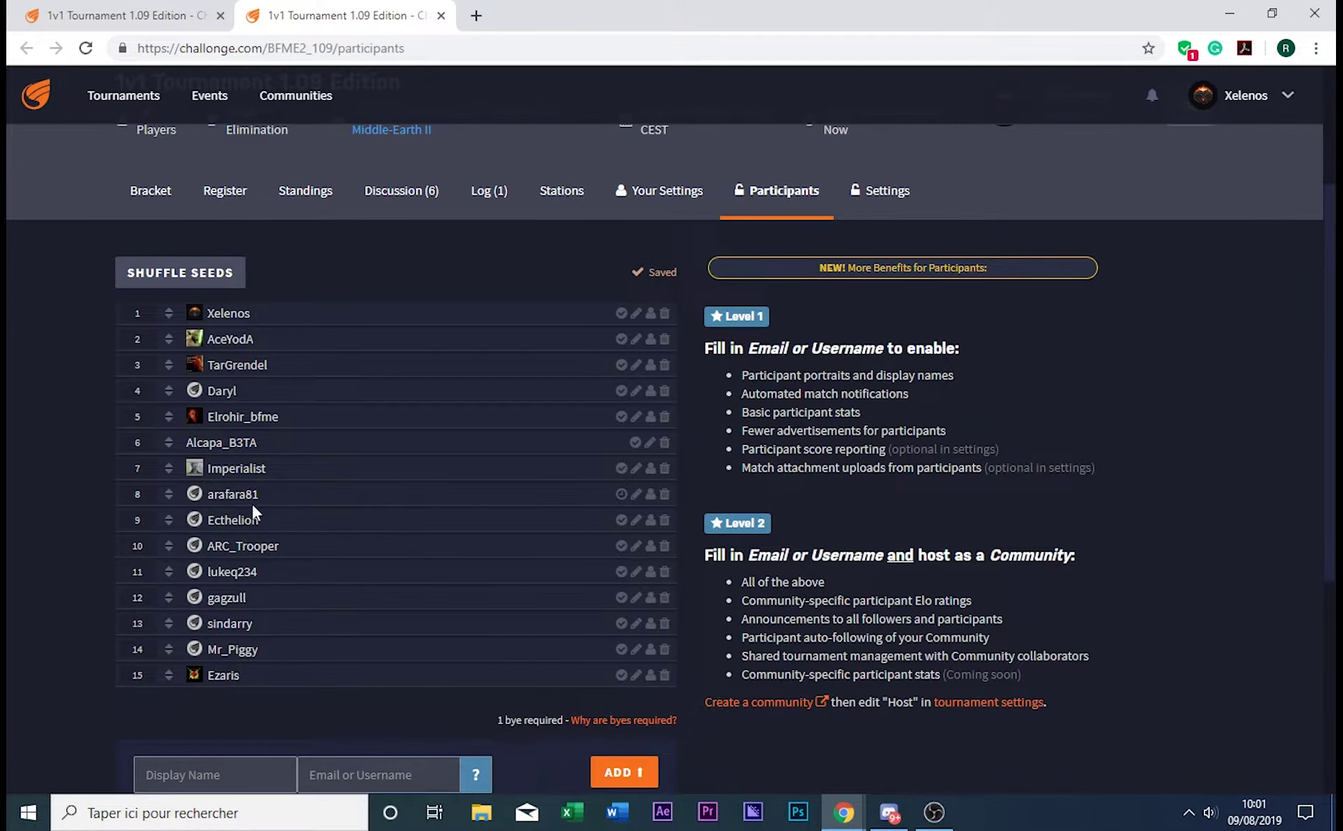
click(665, 495)
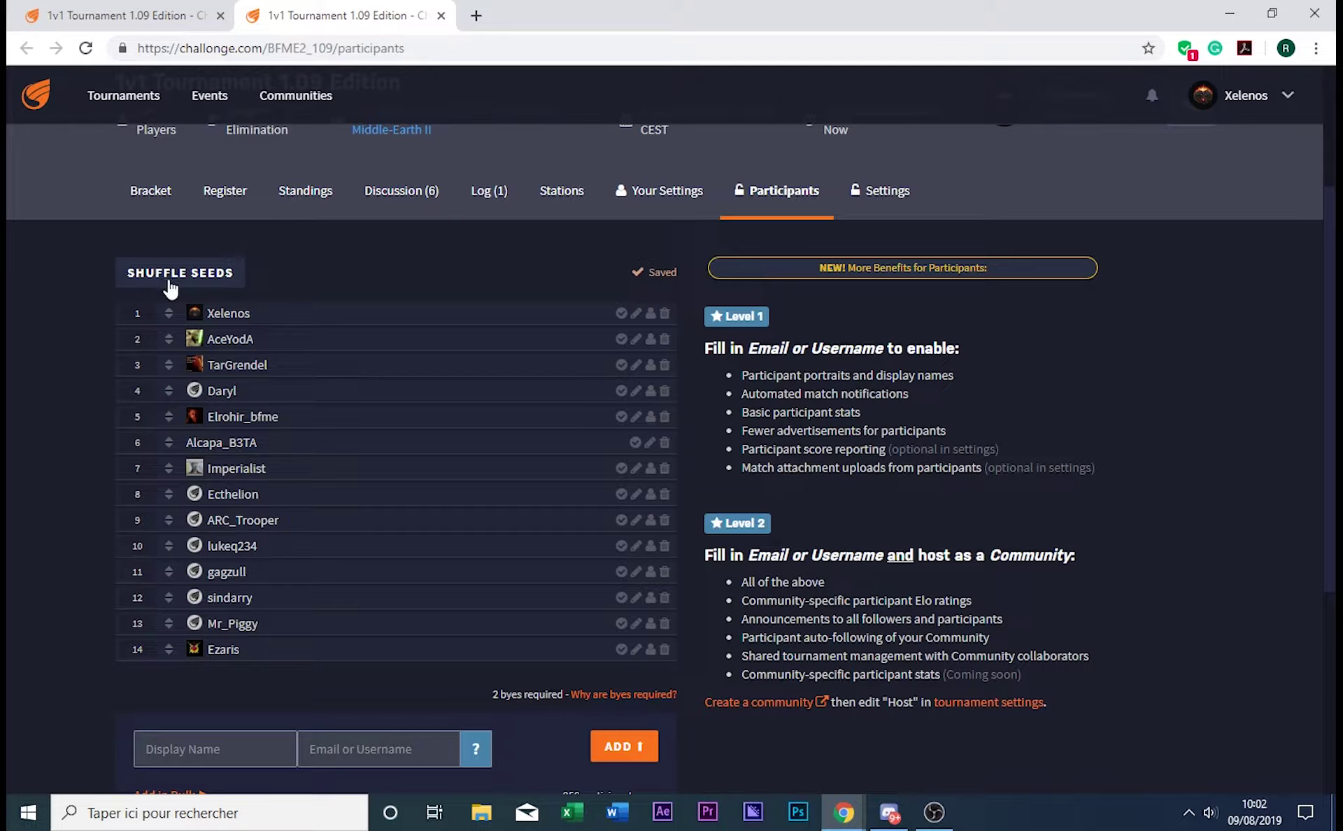
Shuffle the seeds of the remaining participants three times in a row.
click(170, 287)
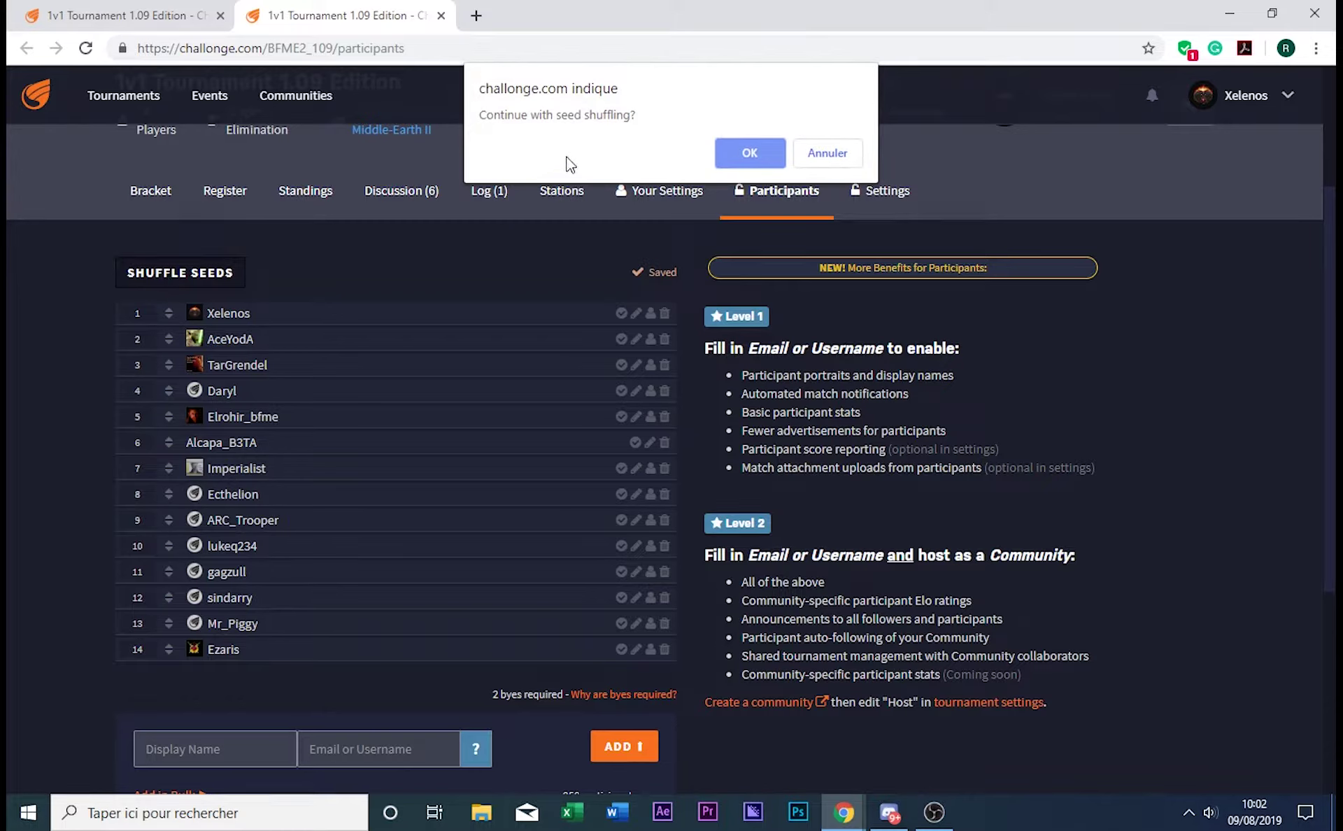
click(747, 157)
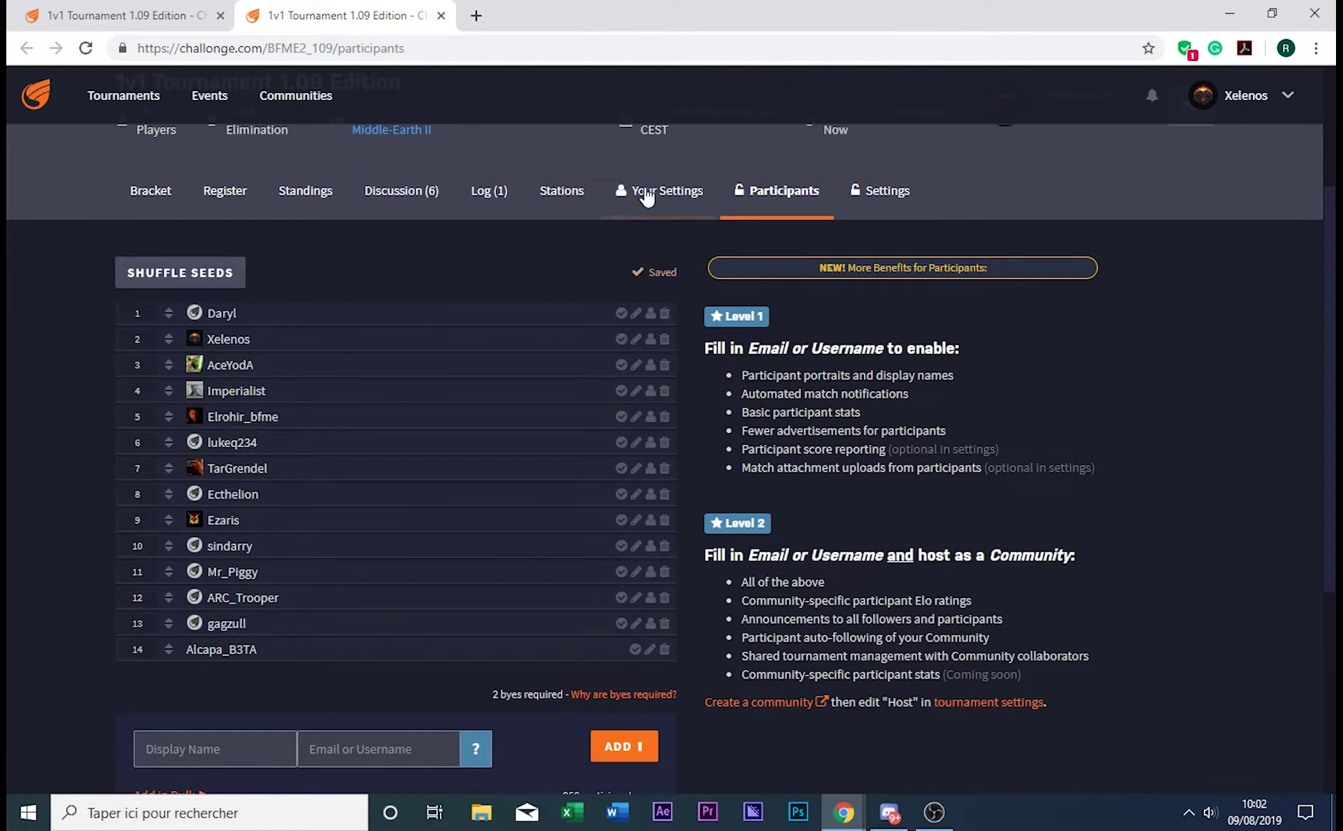
click(183, 283)
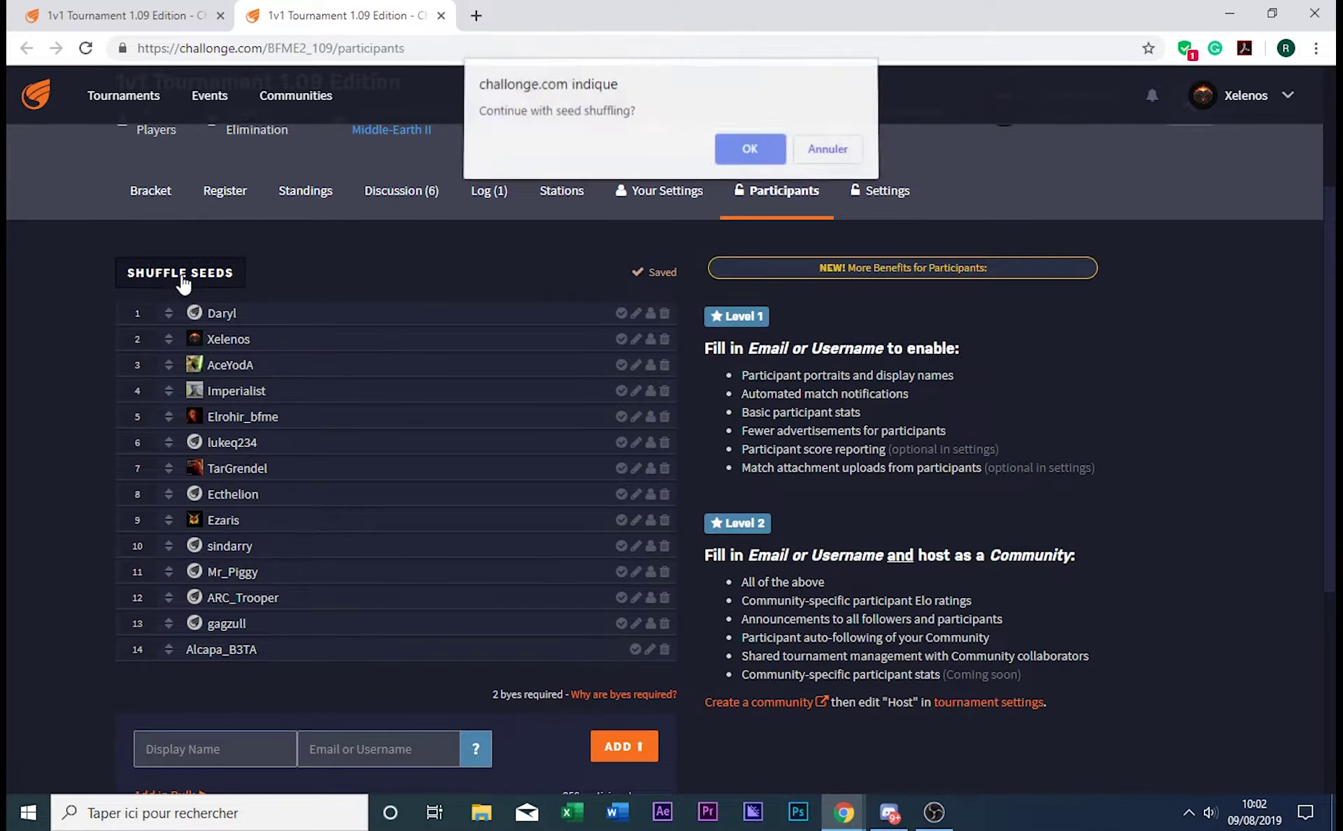
click(759, 156)
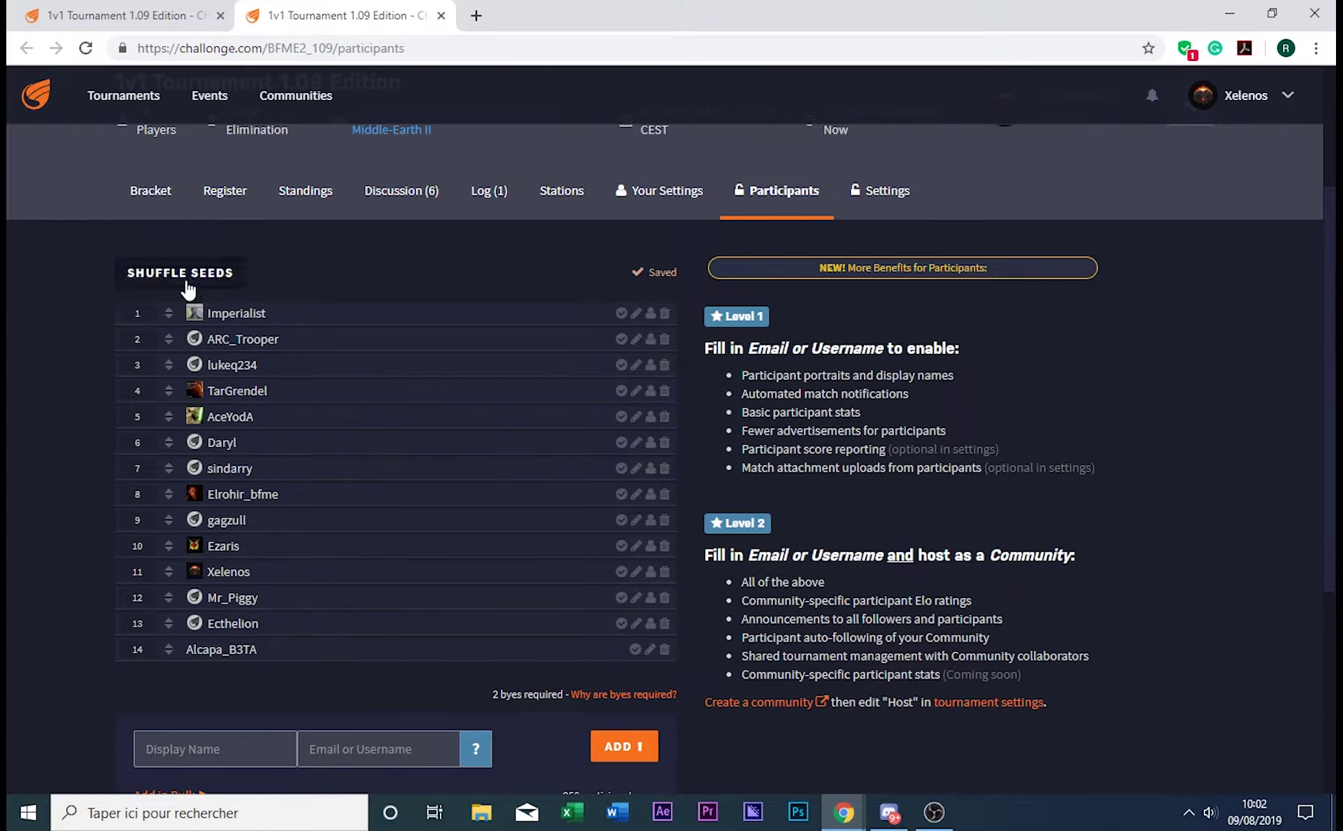
click(183, 284)
click(725, 161)
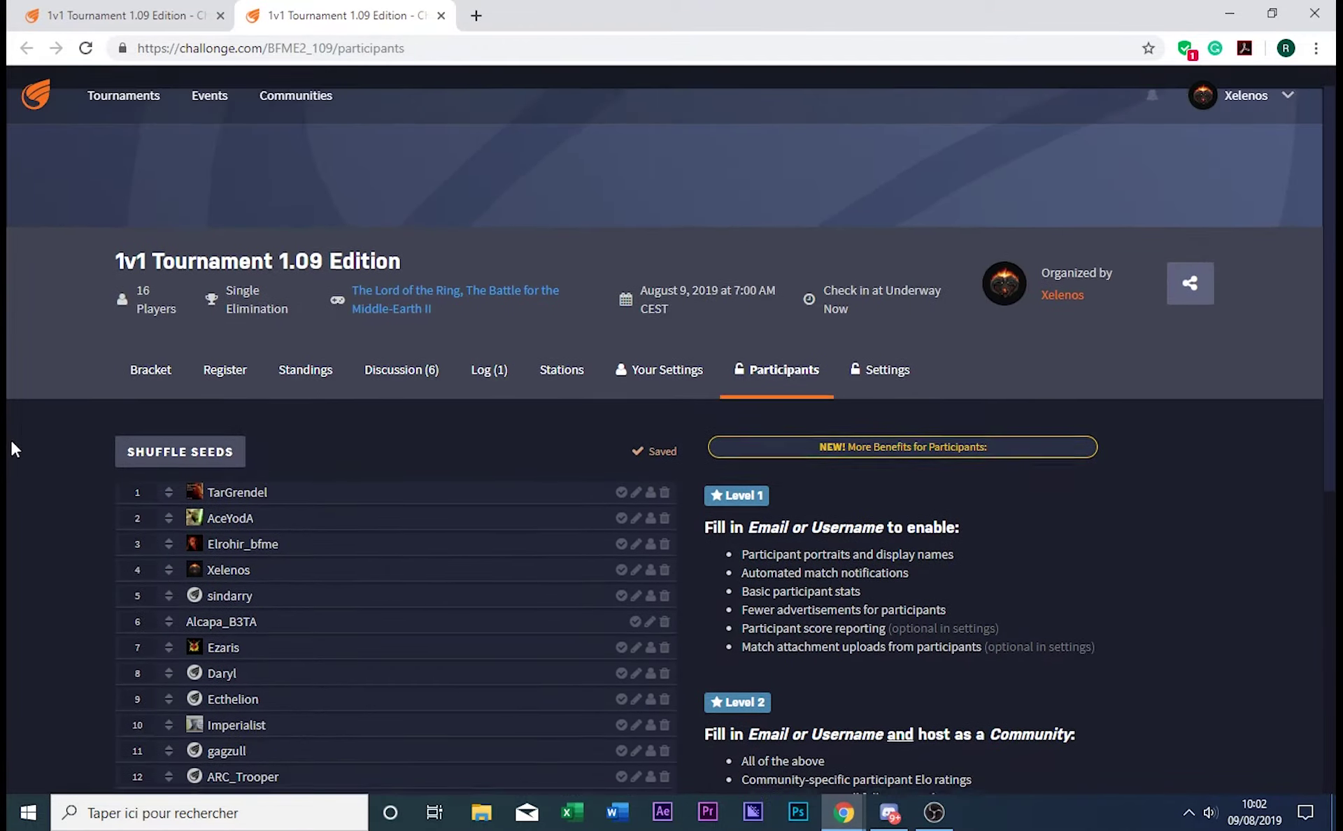
Check the reshuffled matchups in the tournament bracket and process the check-in results.
scroll(10, 439, up, 3)
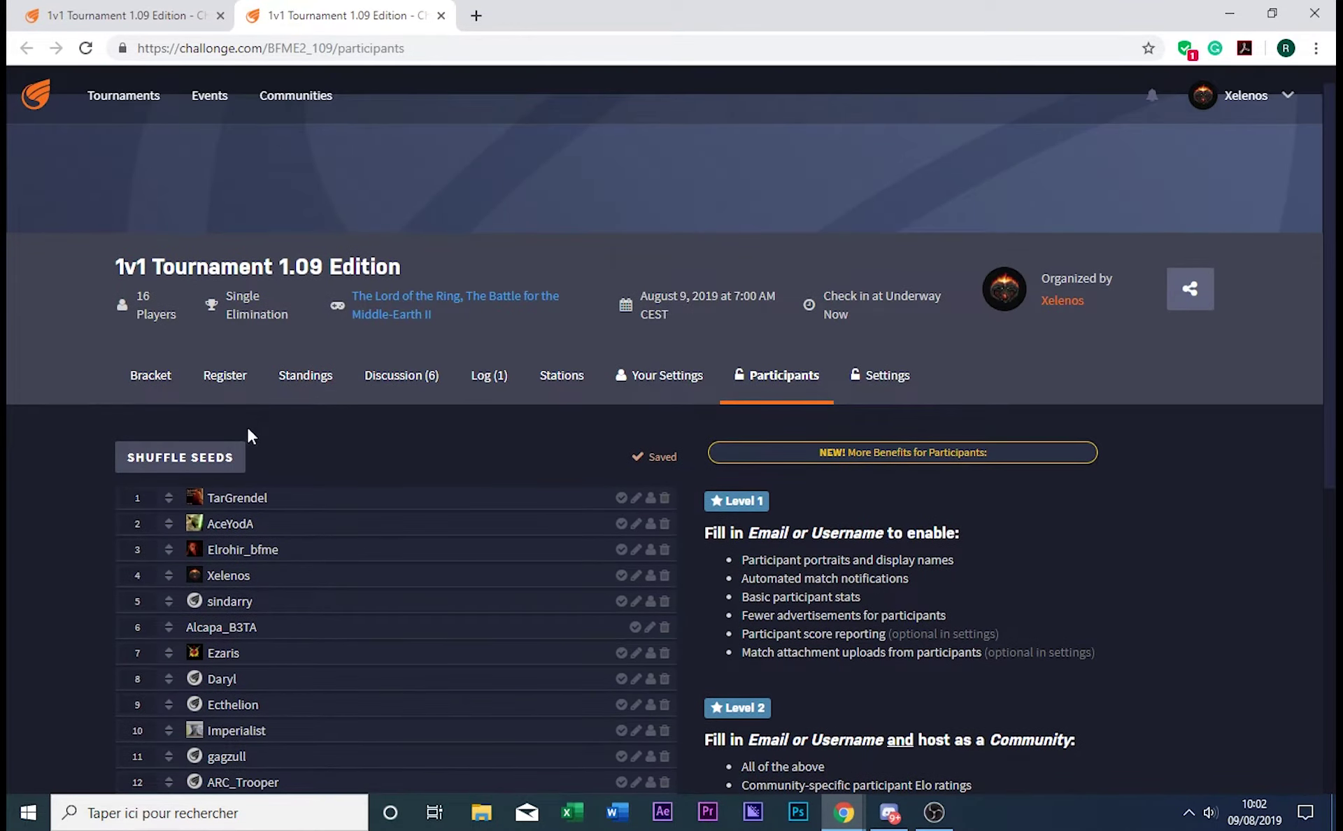
click(144, 395)
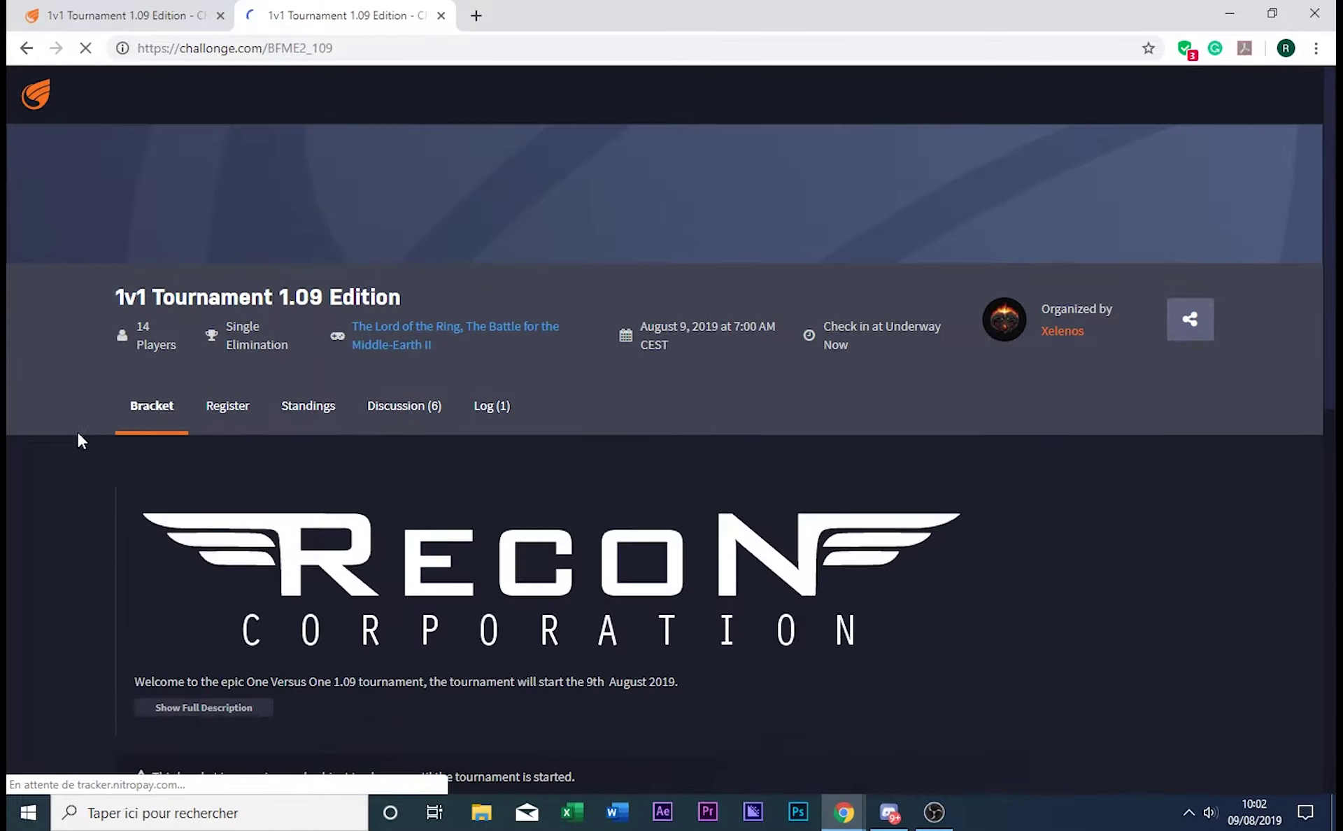
scroll(28, 476, down, 9)
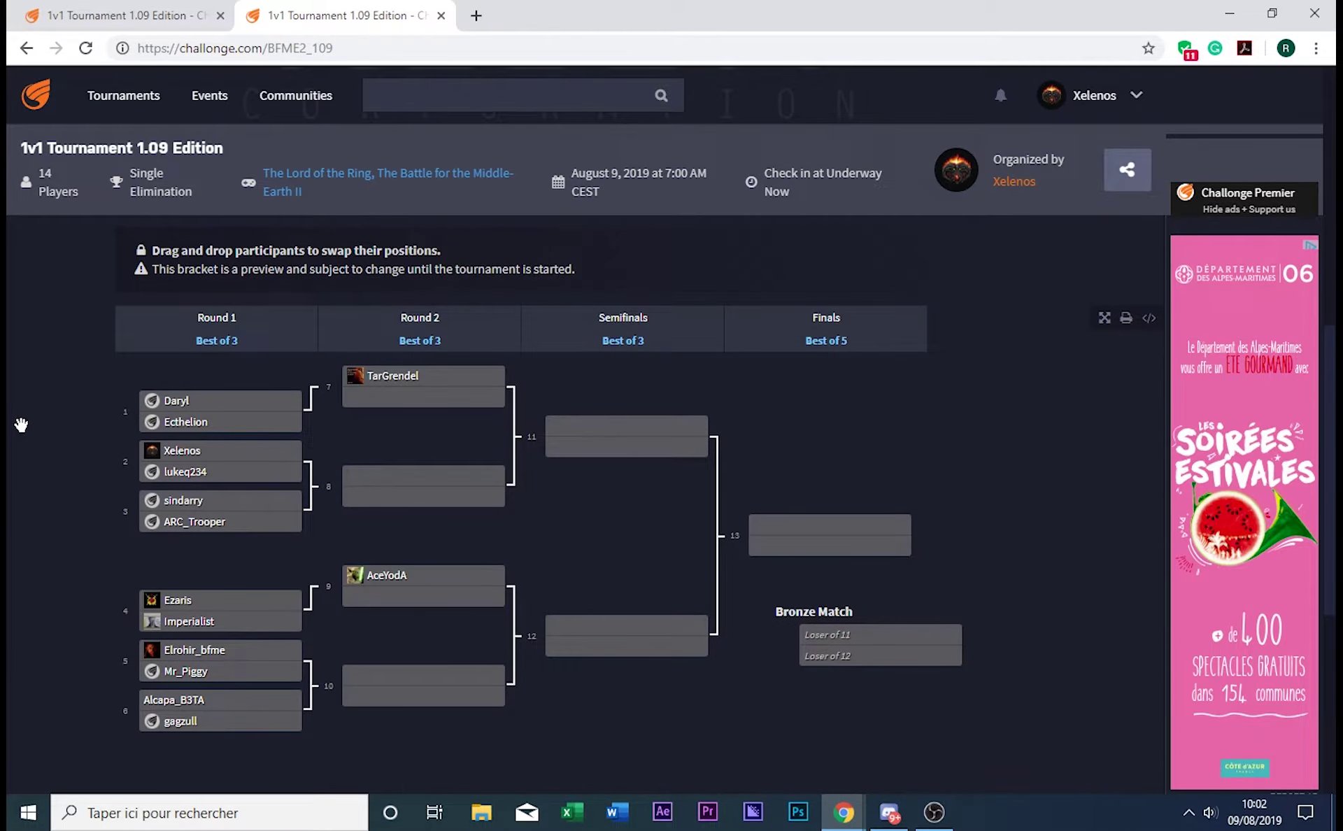
scroll(21, 425, down, 1)
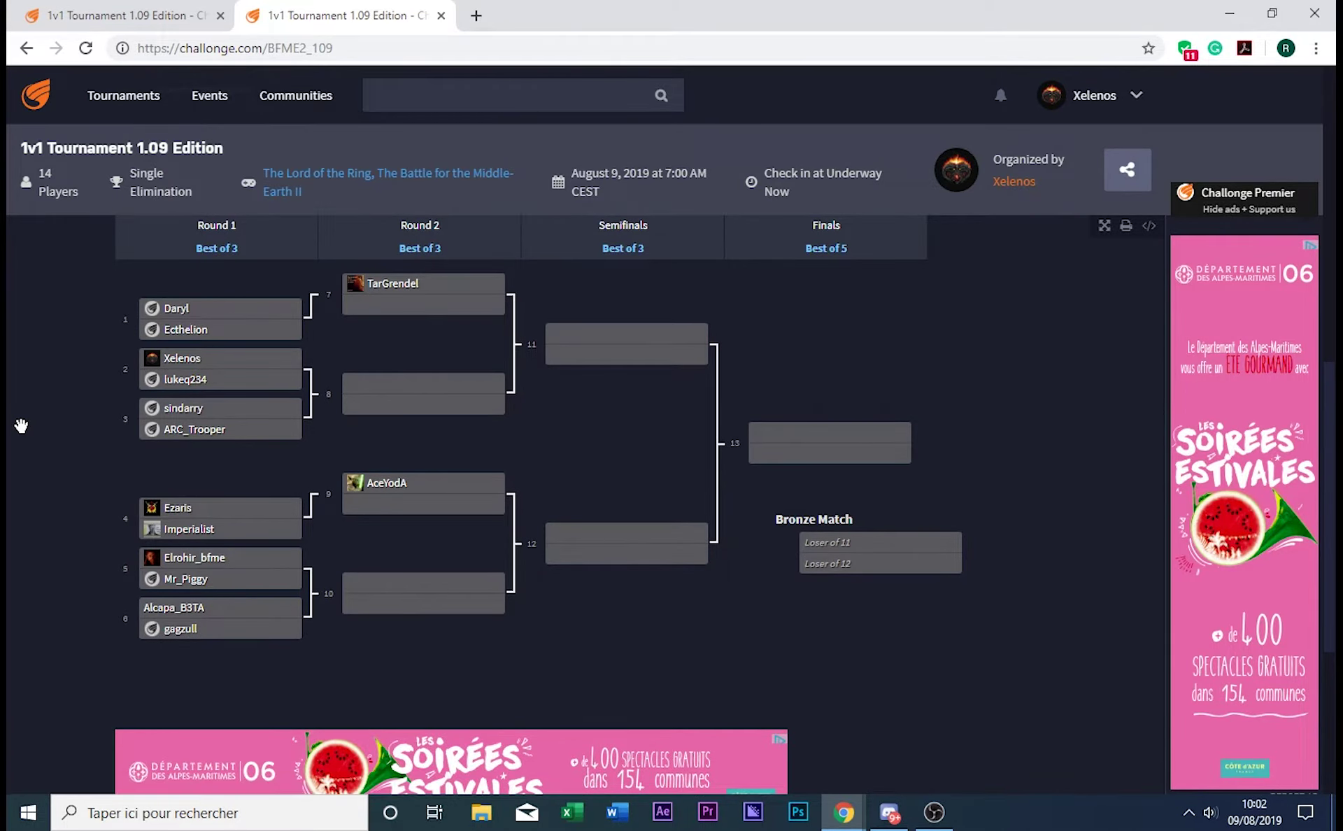
scroll(21, 424, up, 6)
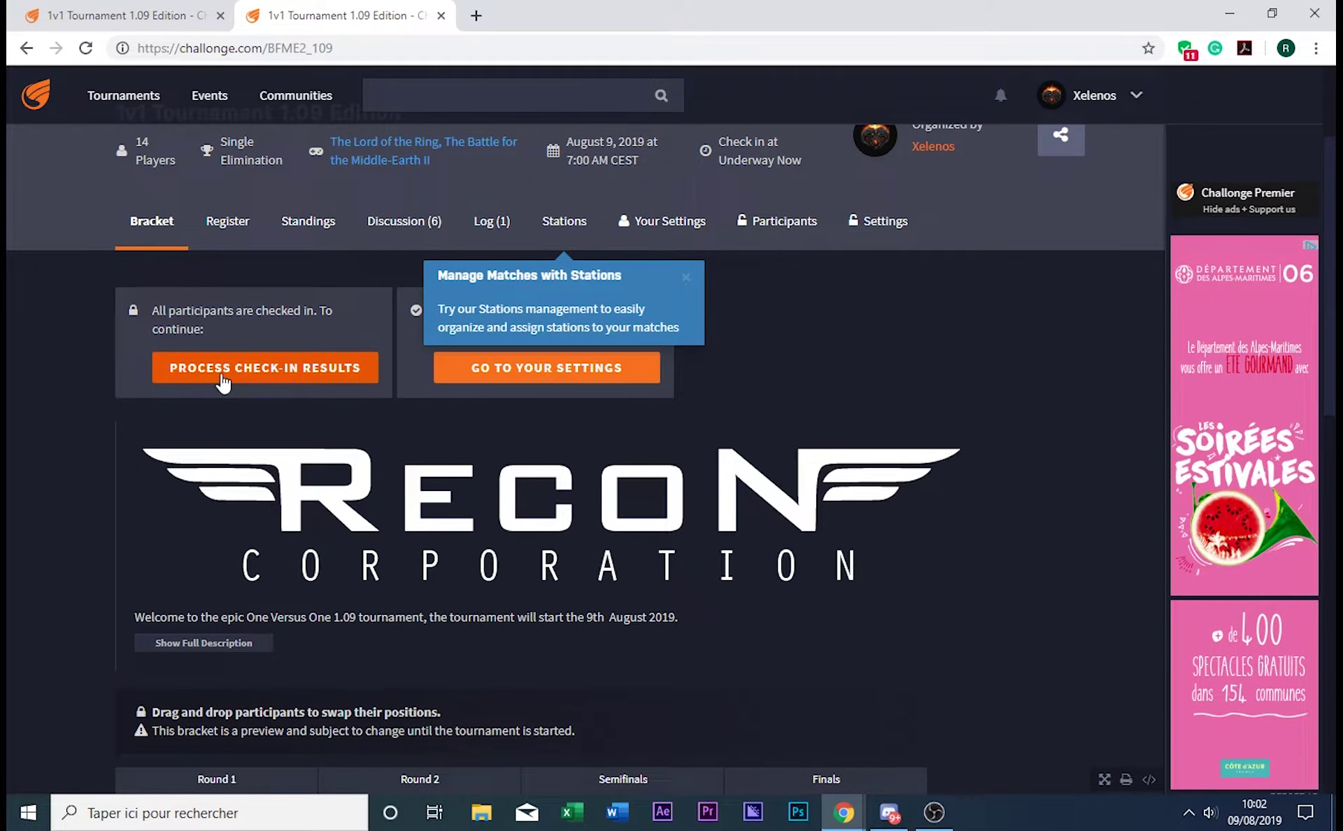
click(222, 376)
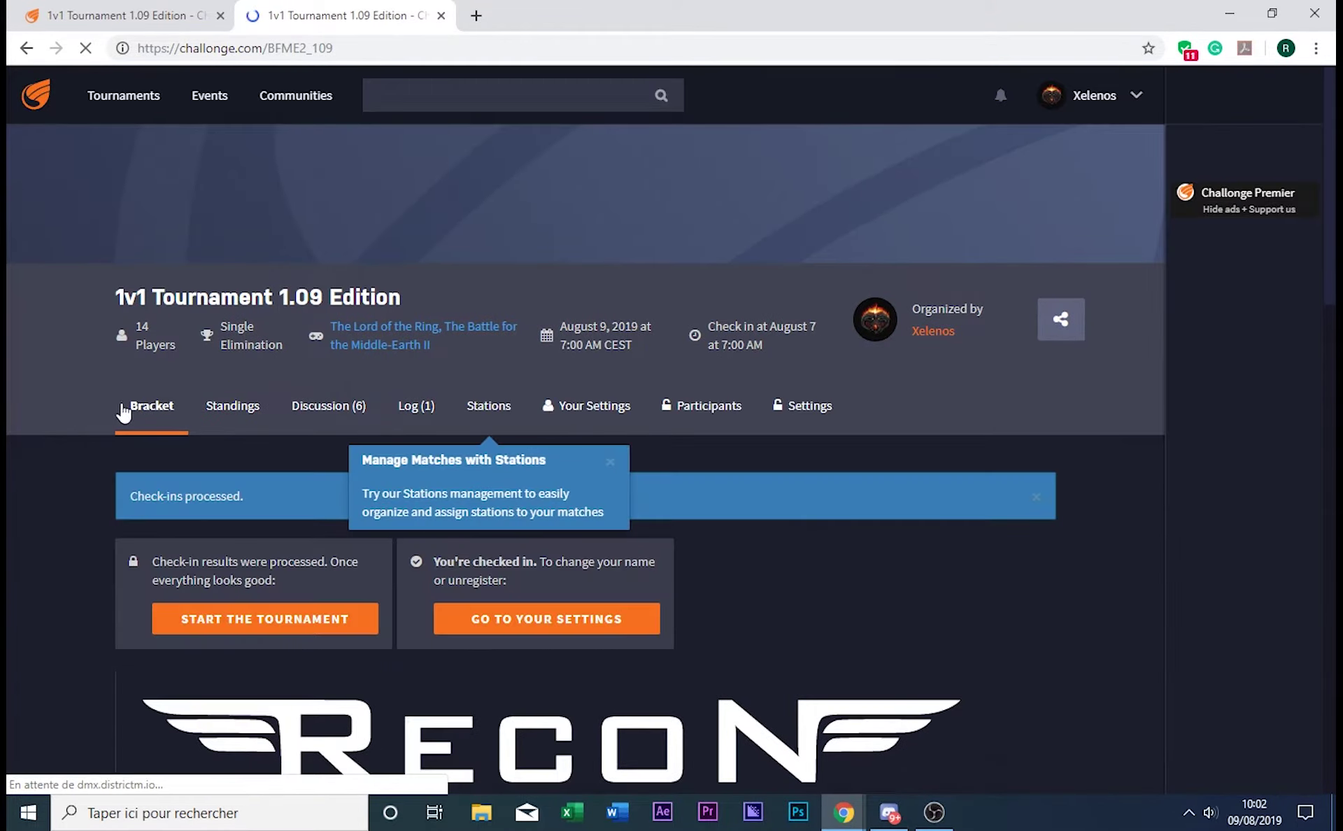
Look over the preview bracket's matchups once more and start the tournament.
scroll(49, 433, down, 5)
scroll(34, 458, down, 4)
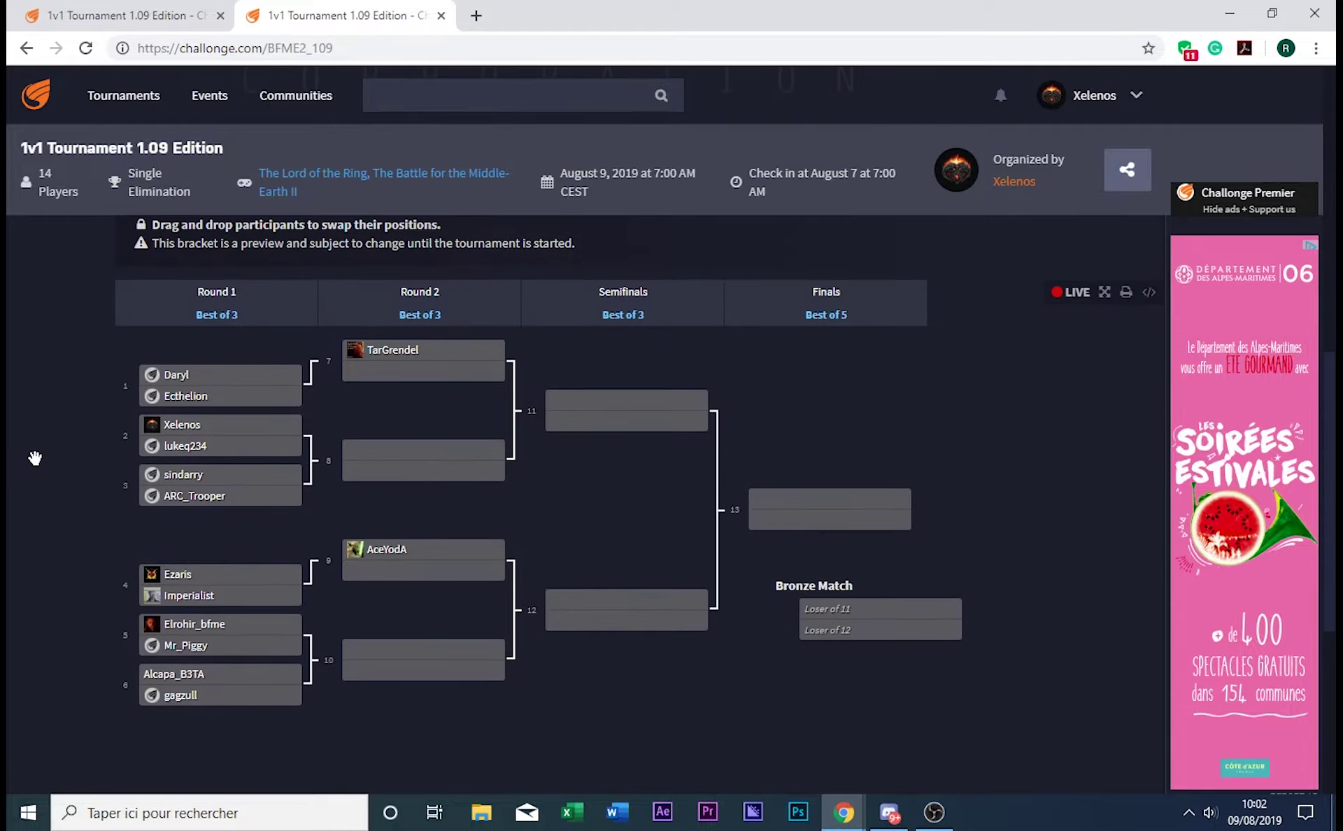
scroll(34, 458, up, 8)
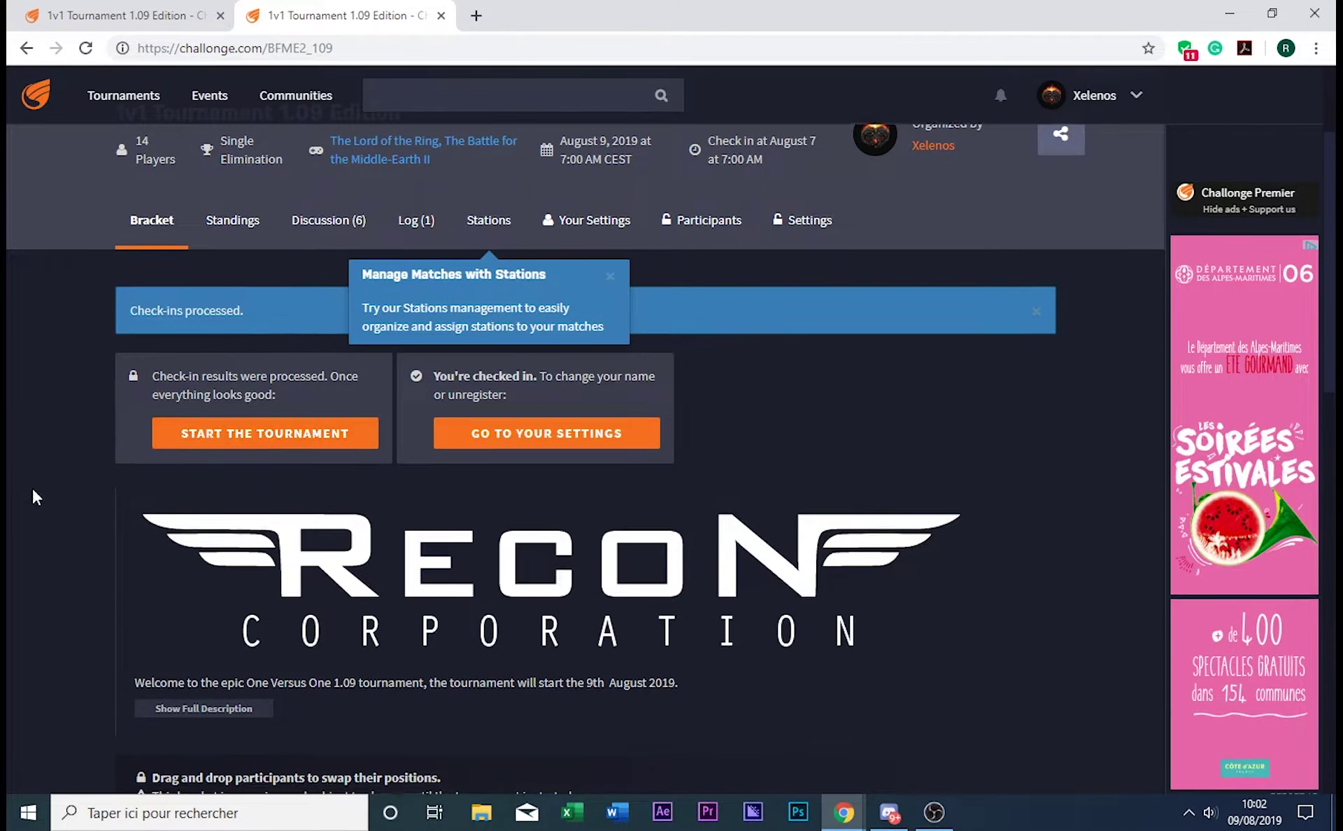
scroll(32, 489, down, 7)
scroll(30, 492, down, 1)
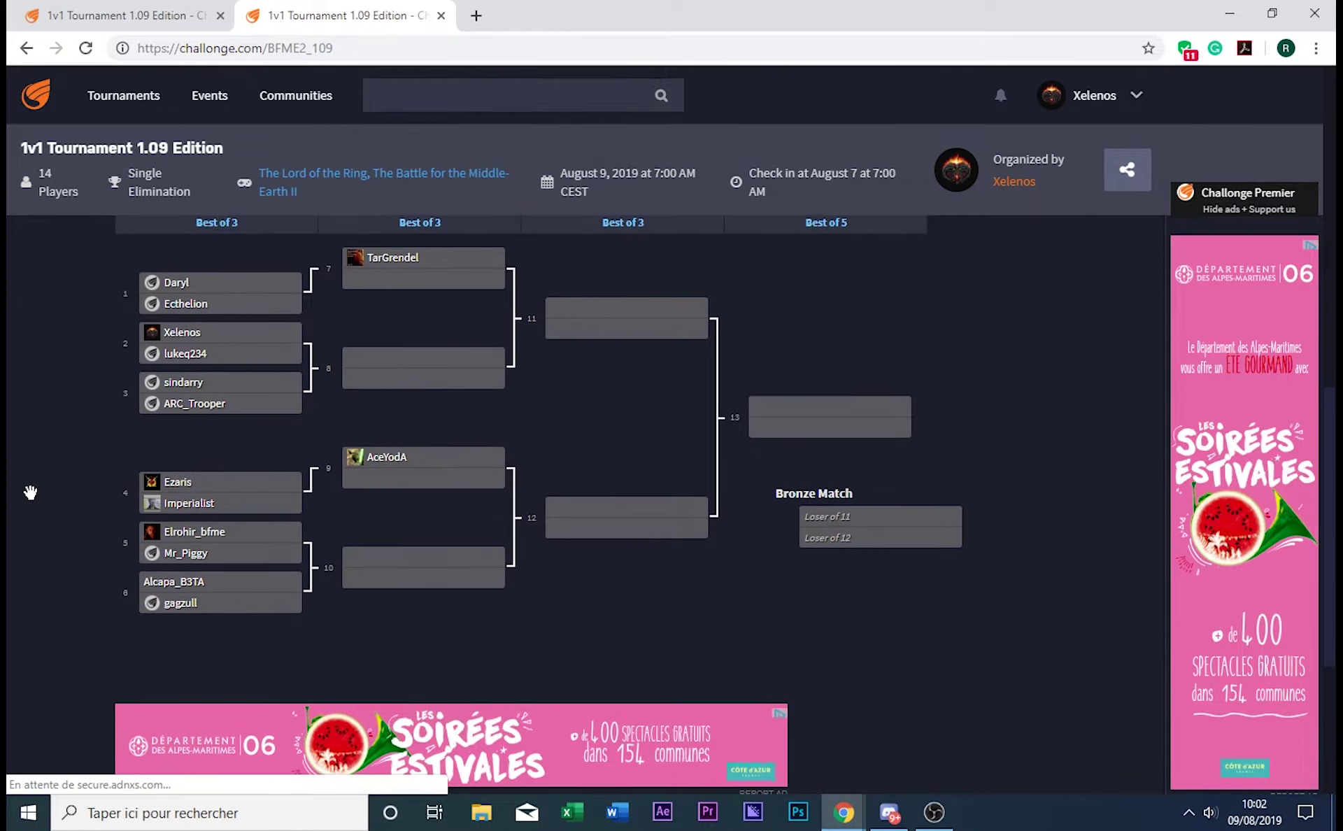
scroll(29, 493, up, 8)
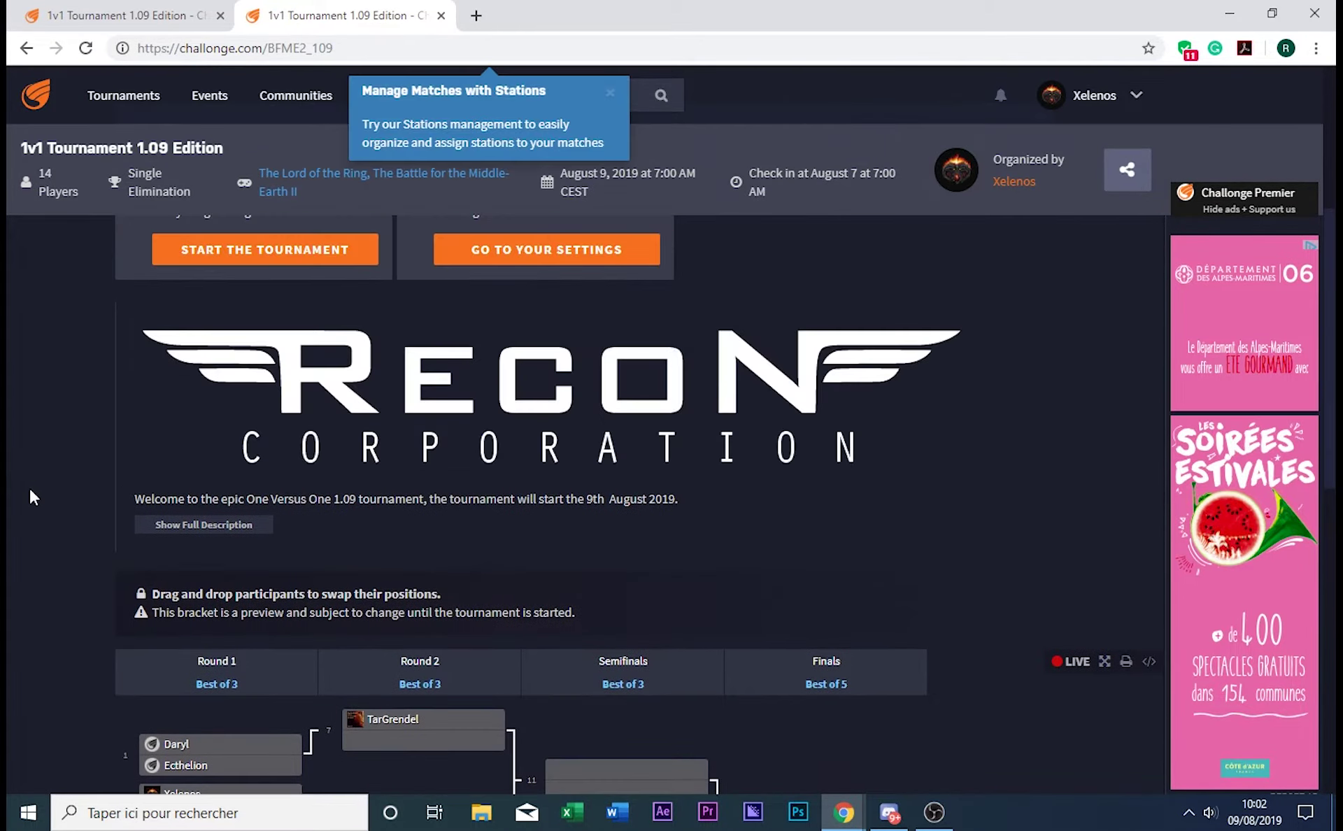
scroll(49, 510, down, 1)
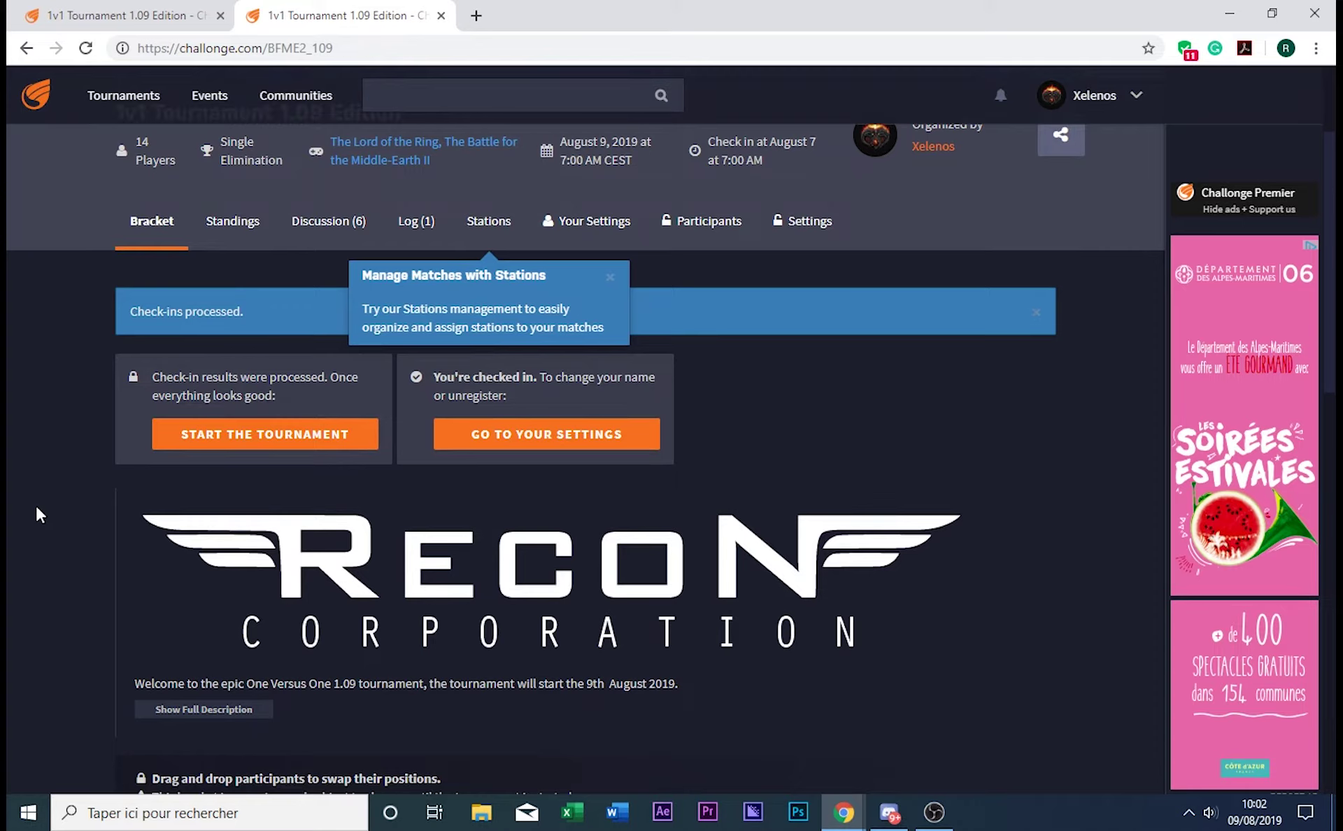
click(224, 454)
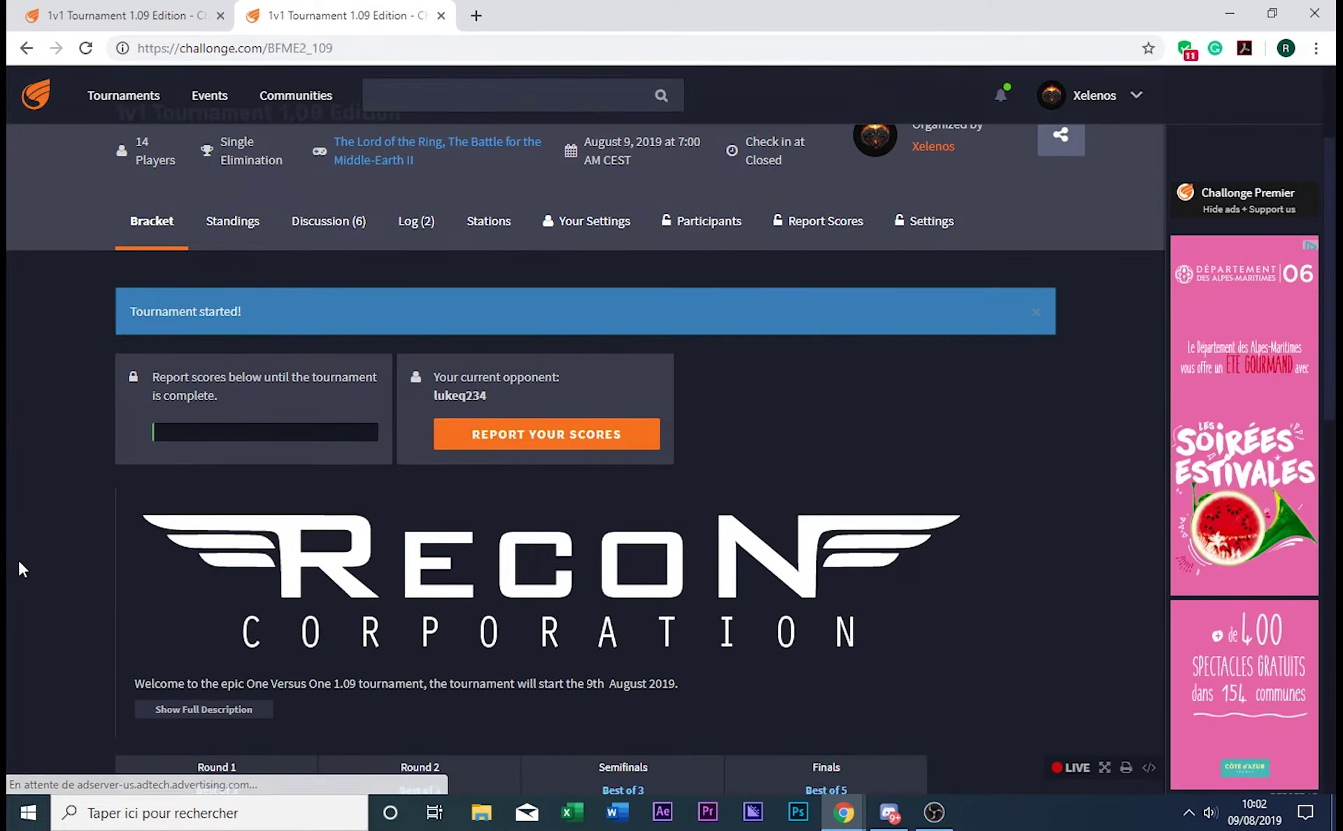
Open the tournament's discussion and examine the comment with the actual player list, game IDs and Discord names.
scroll(17, 579, down, 5)
scroll(18, 579, up, 6)
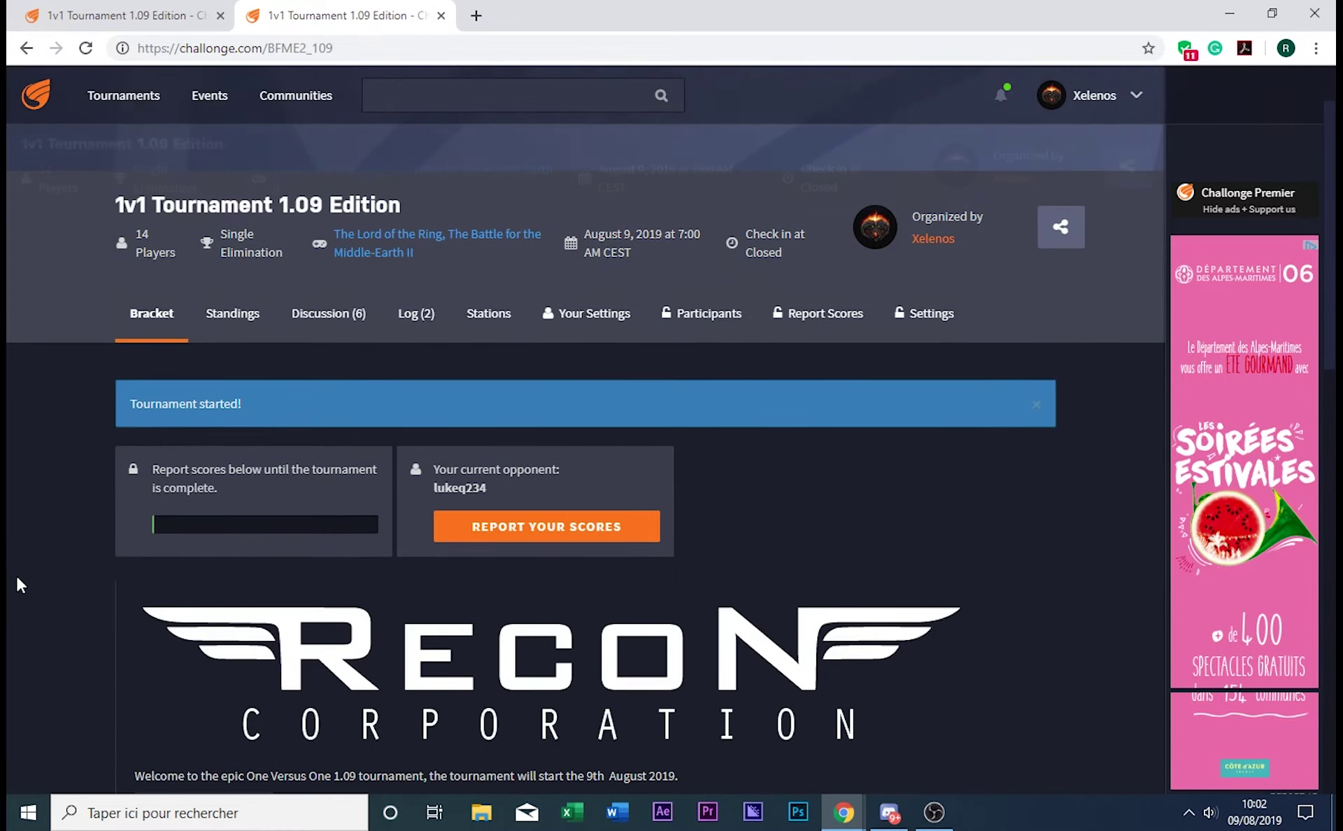
click(334, 322)
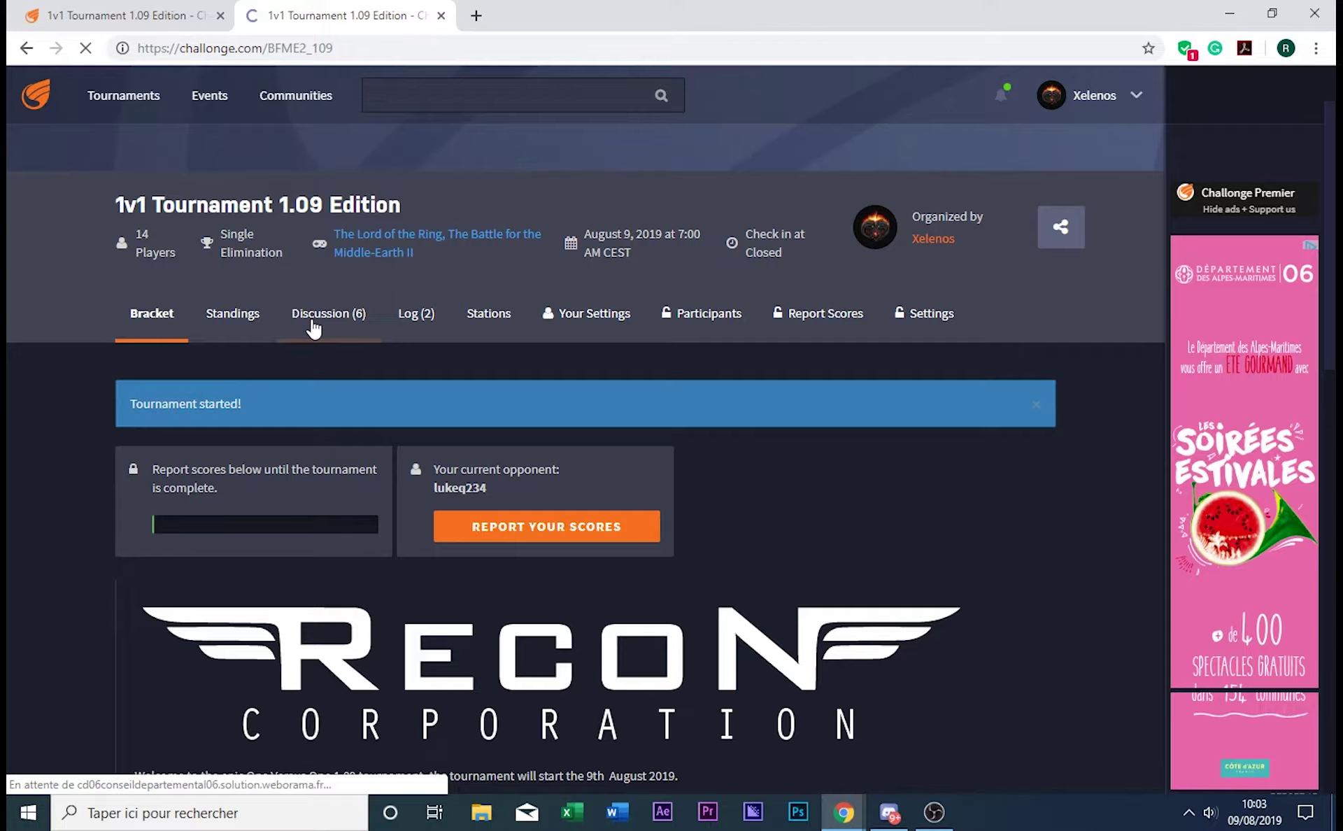
scroll(84, 504, down, 8)
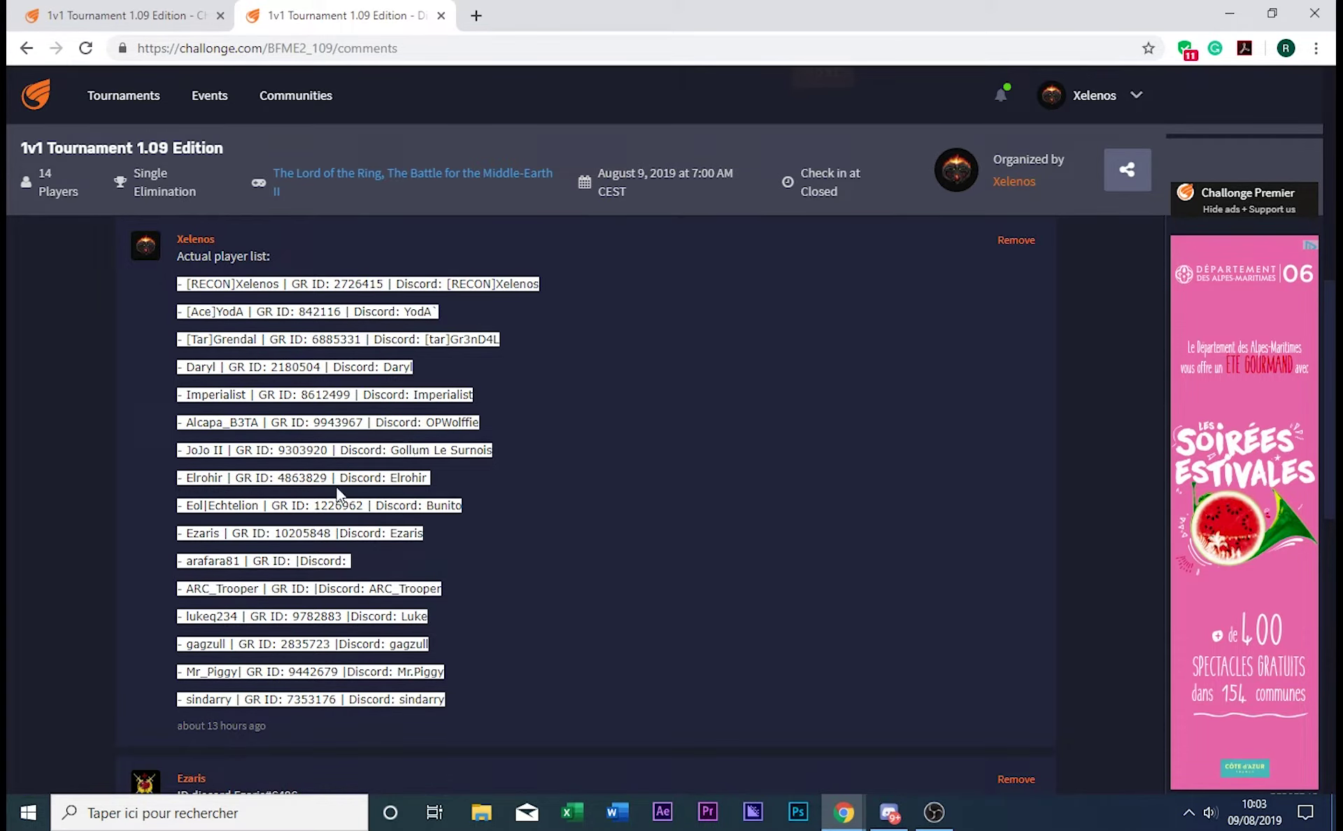
Switch to Discord and look through the tournaments channel of The Battle for Middle-Earth server, ending in its general channel.
click(888, 811)
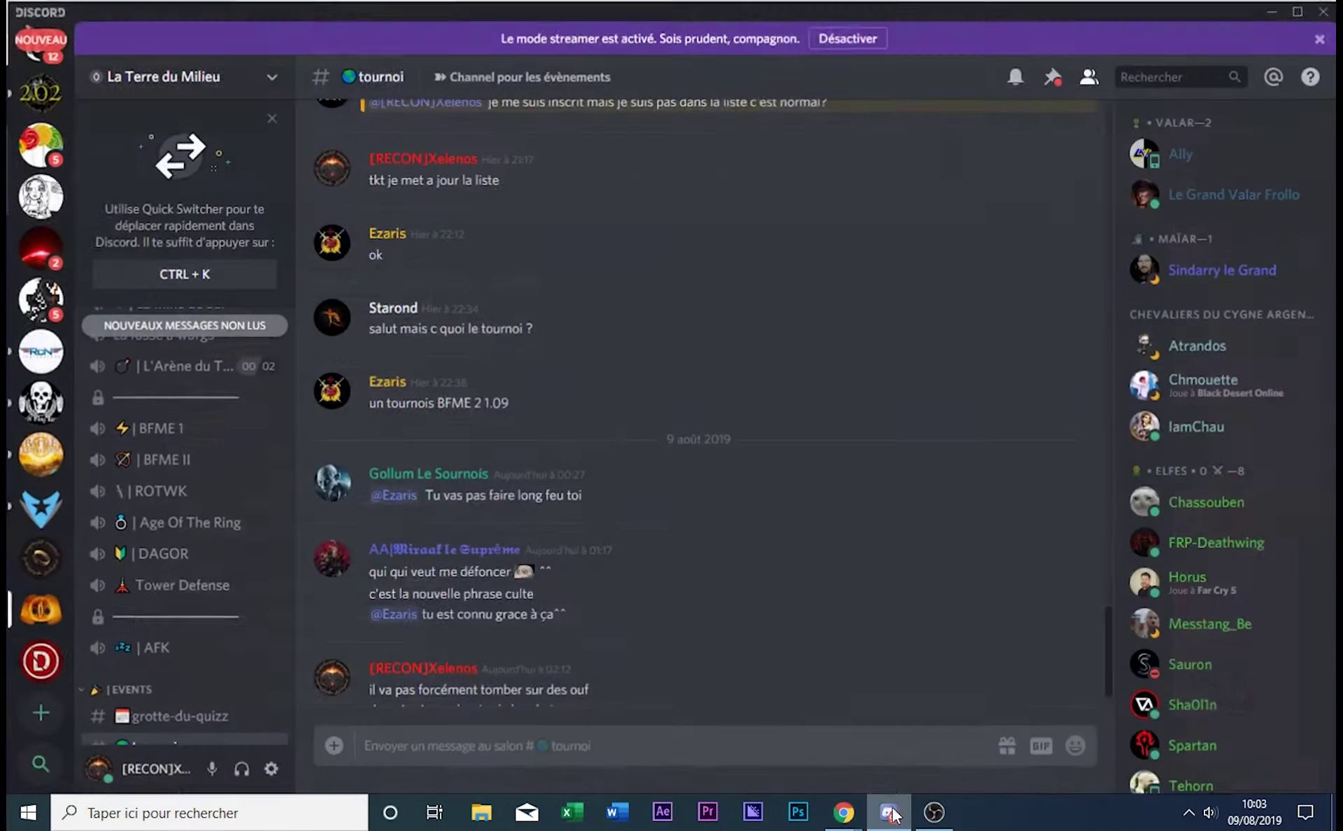
click(38, 556)
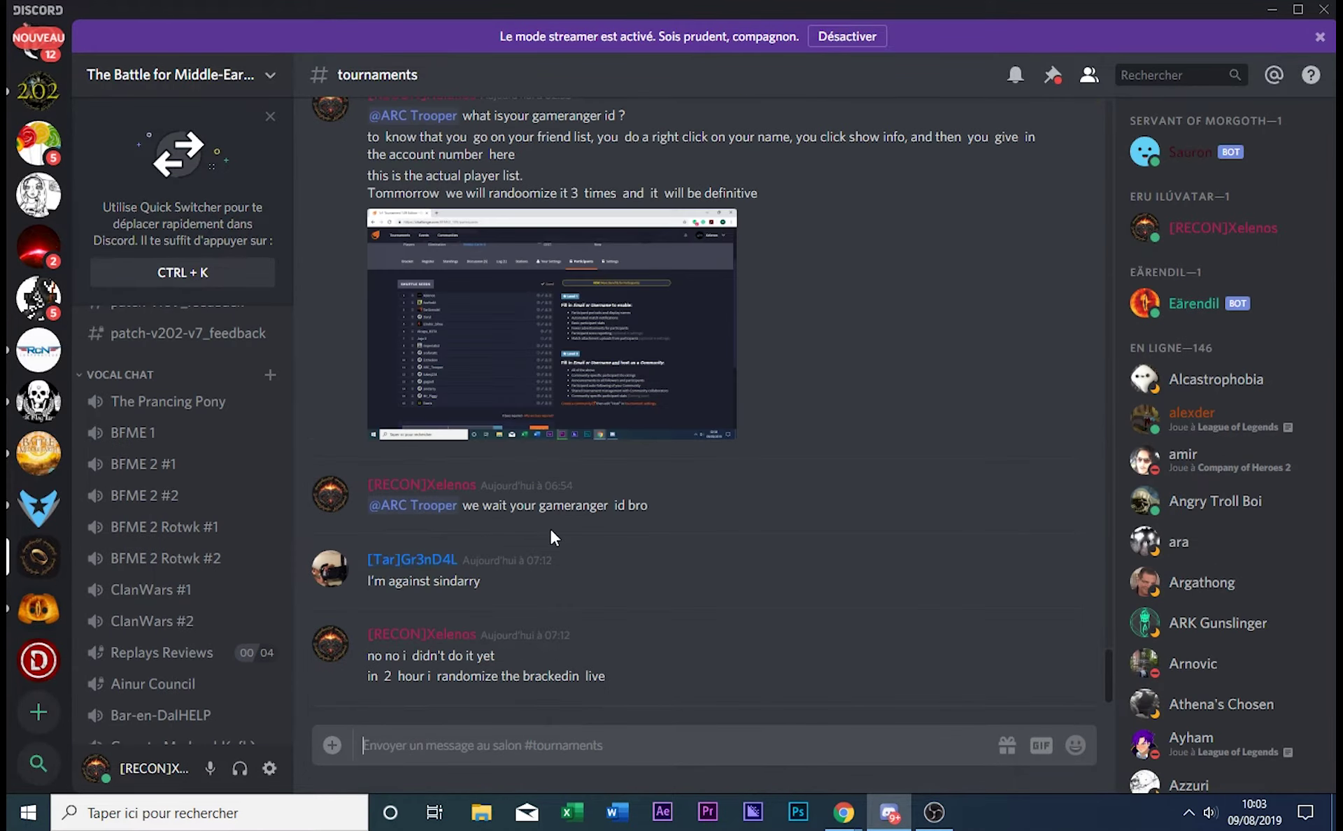
scroll(736, 498, up, 6)
scroll(266, 540, up, 8)
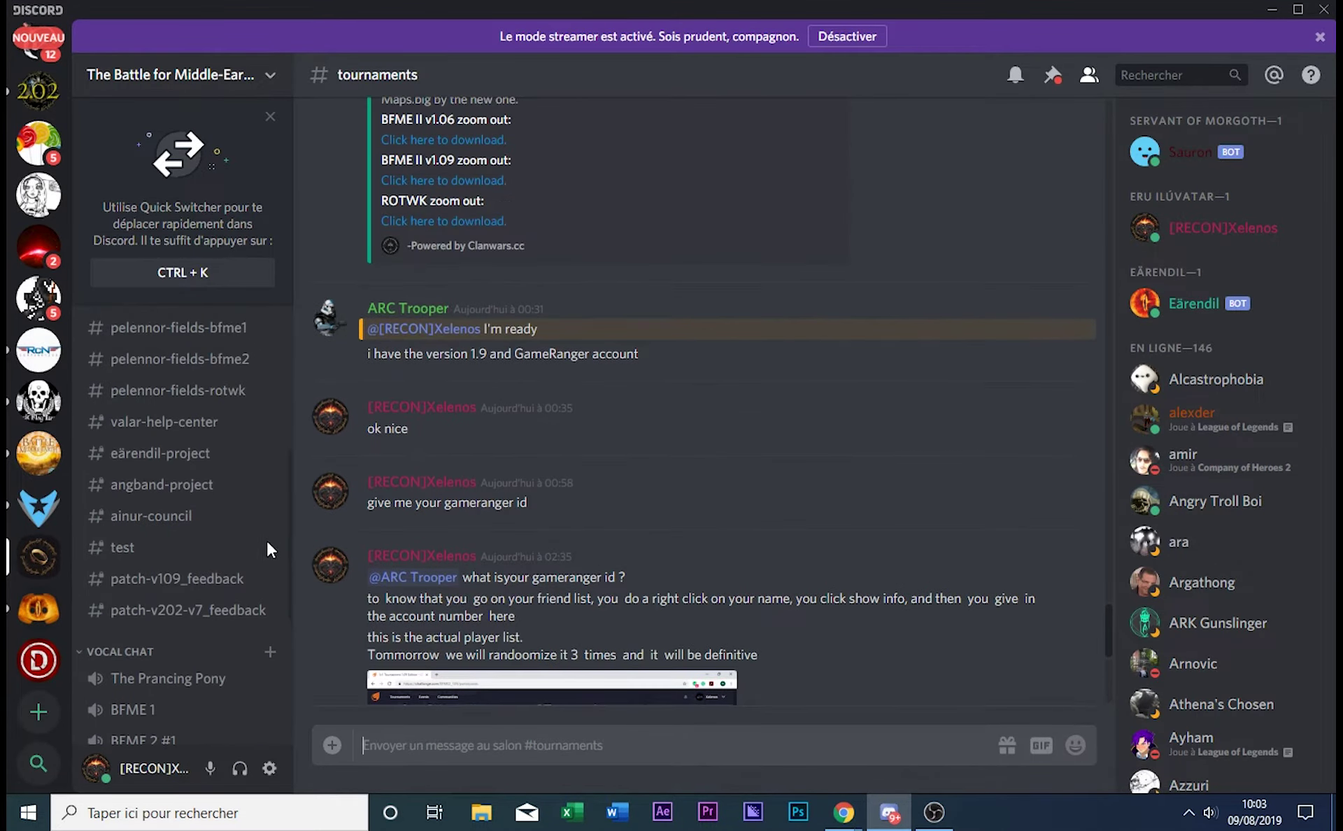
click(163, 400)
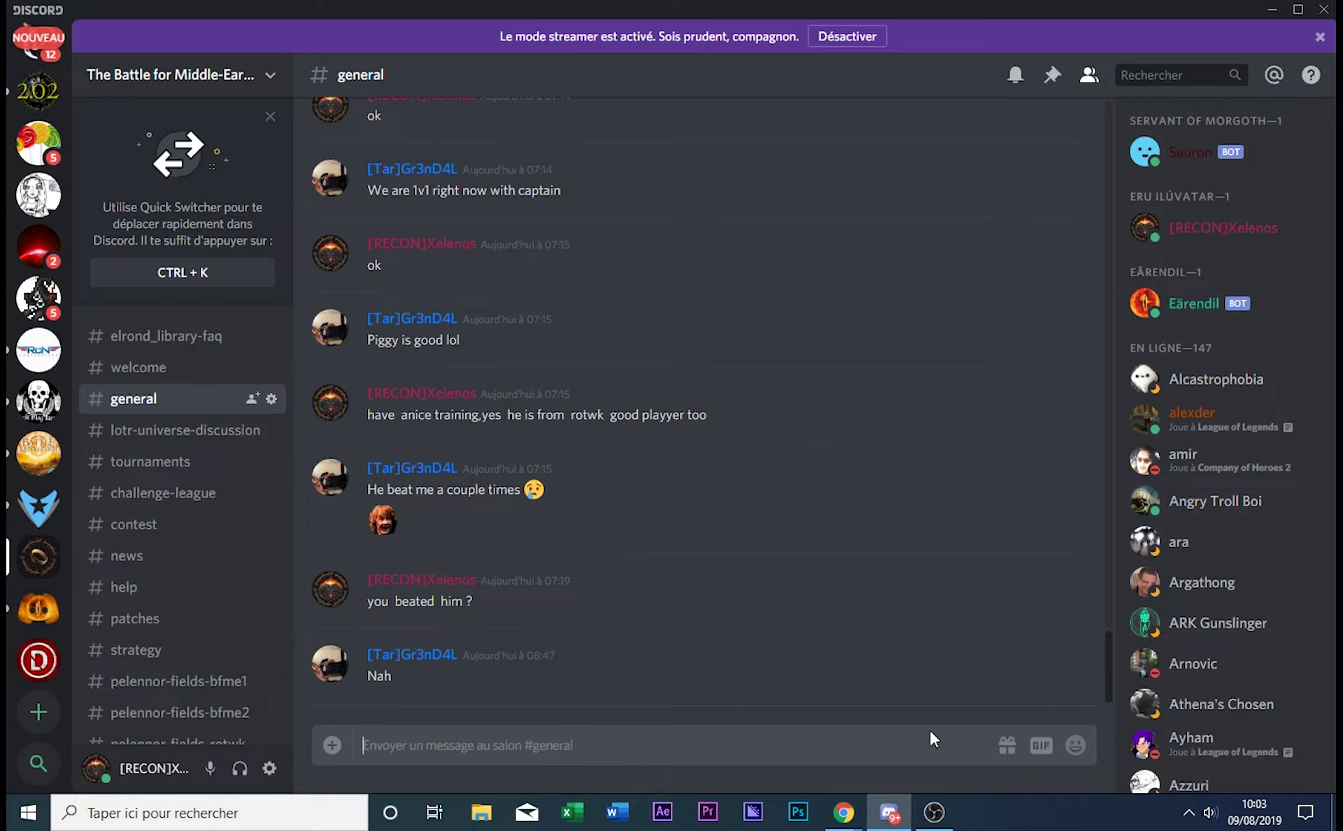
Return to the Challonge tournament page in Chrome and review the started tournament's bracket from Round 1 to the Finals.
mouse_move(893, 807)
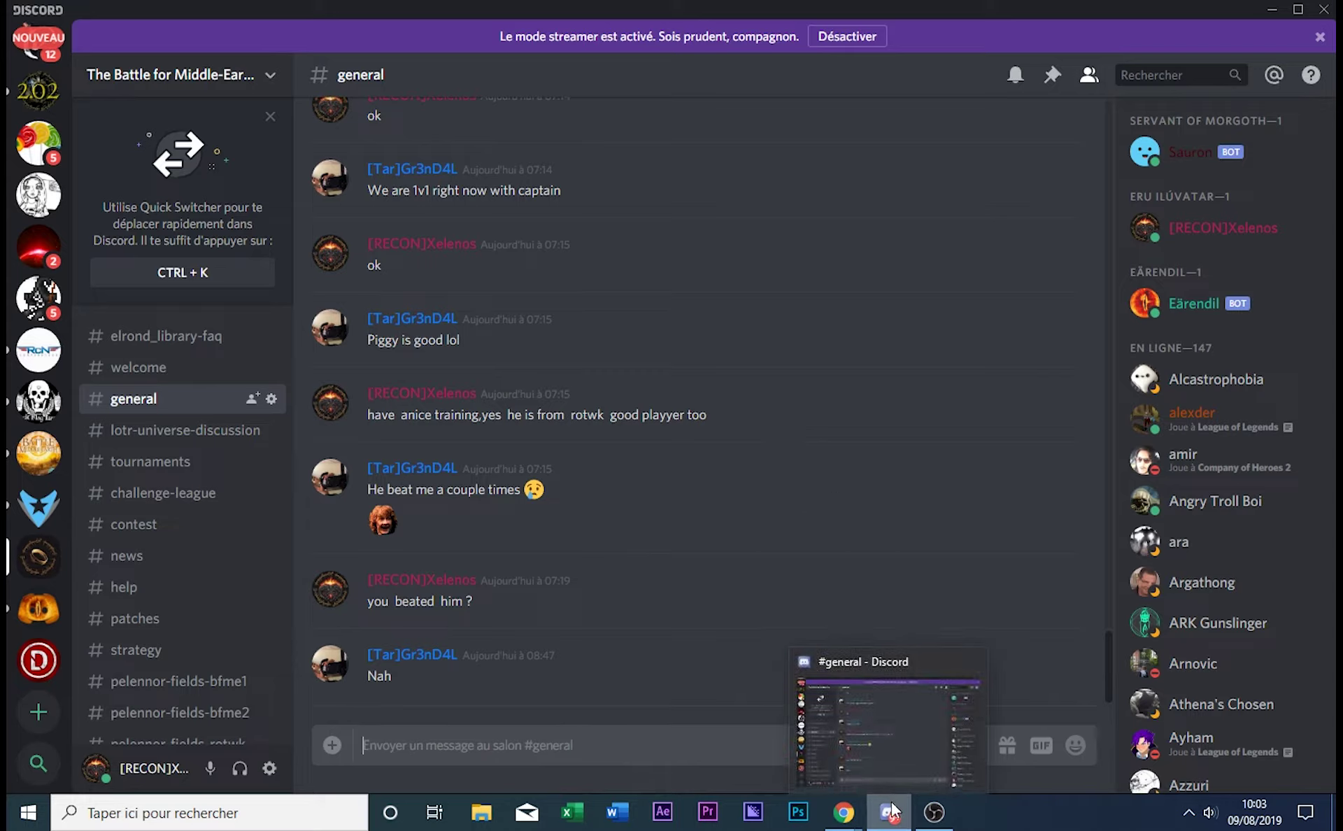
click(893, 810)
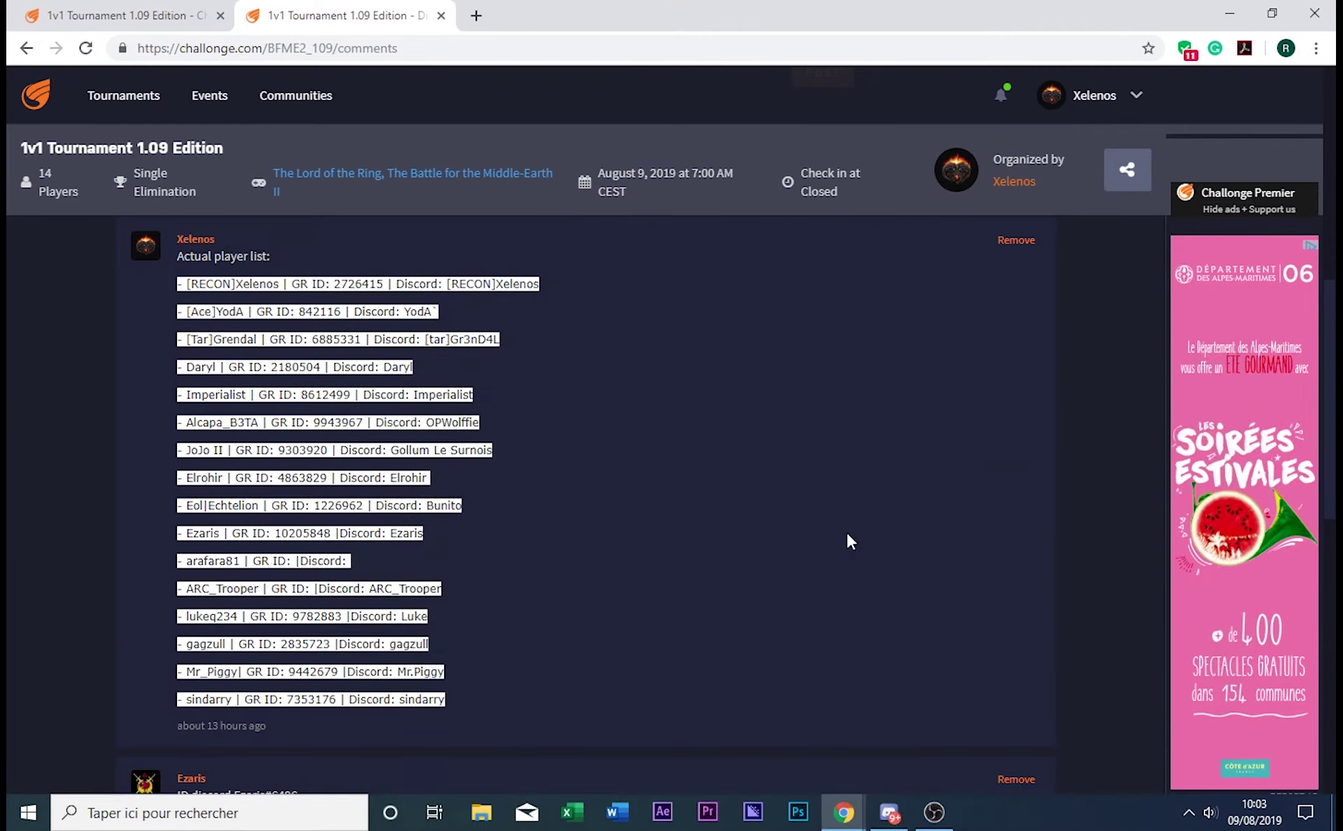
scroll(612, 460, up, 8)
scroll(618, 486, up, 1)
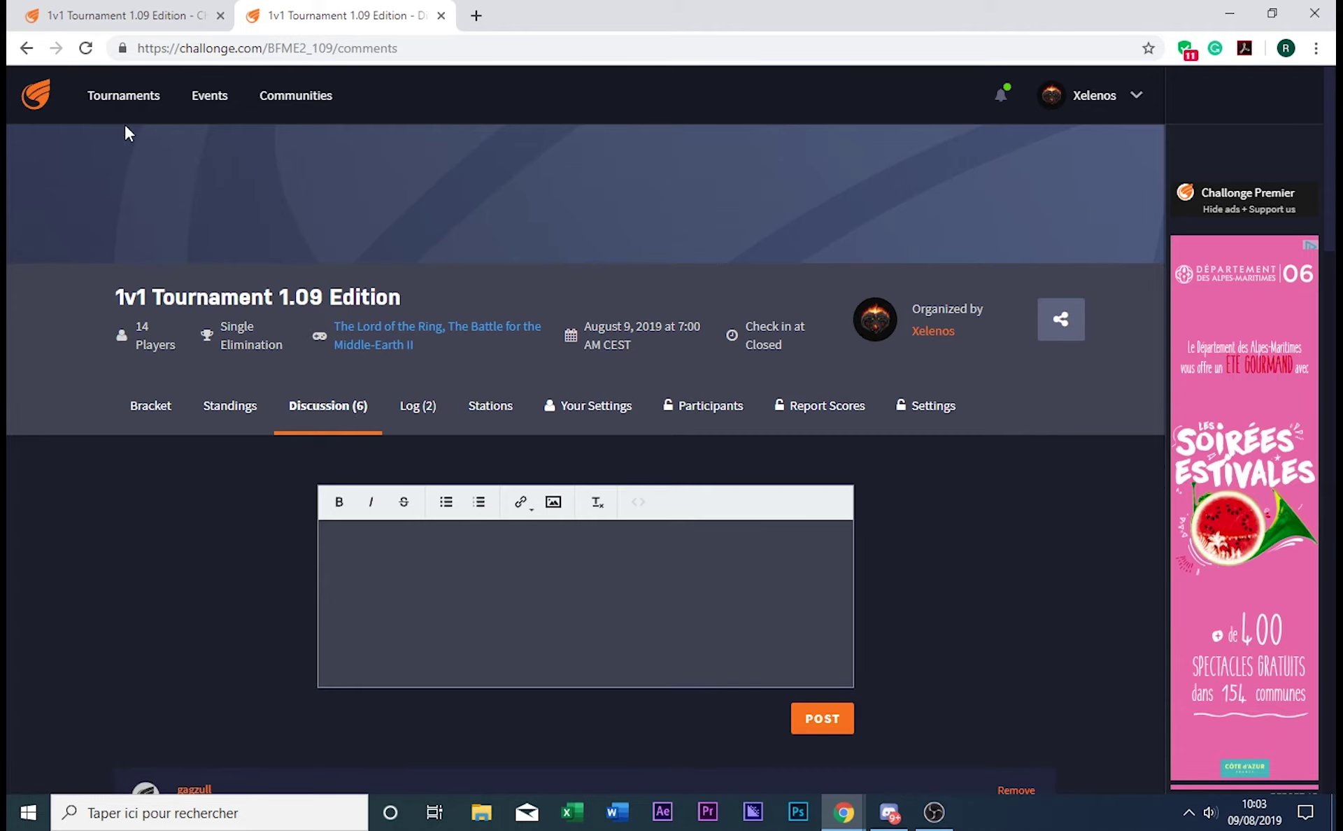
click(154, 408)
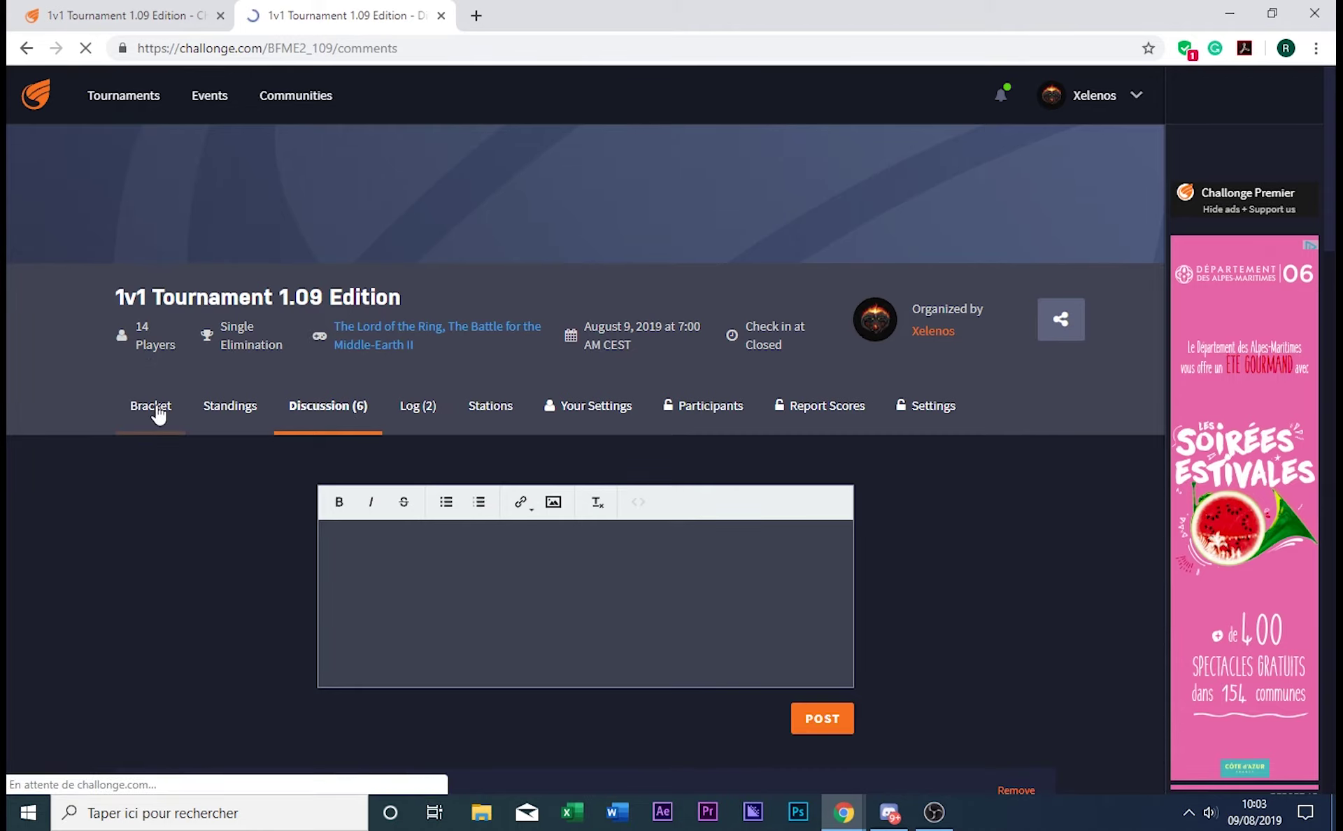
scroll(112, 478, down, 5)
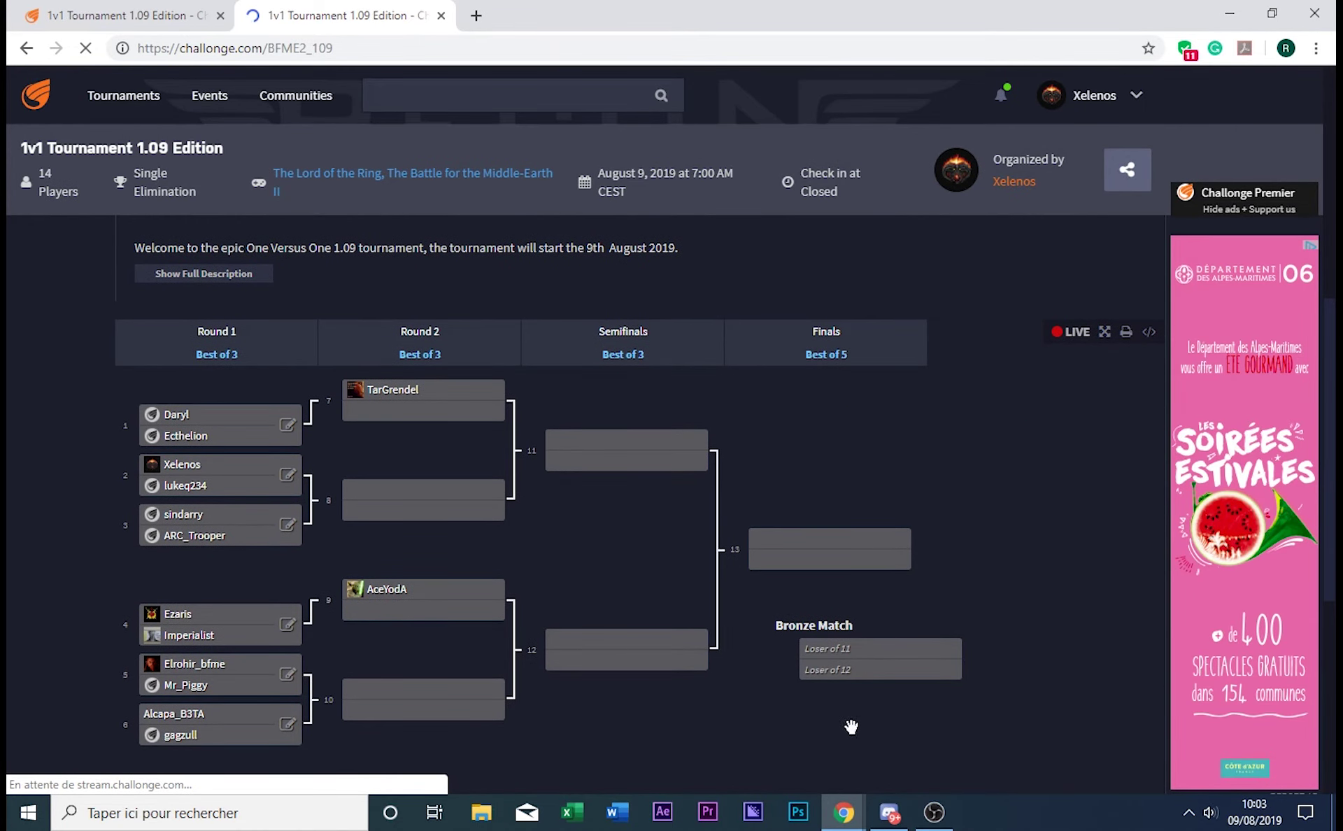
scroll(52, 418, down, 1)
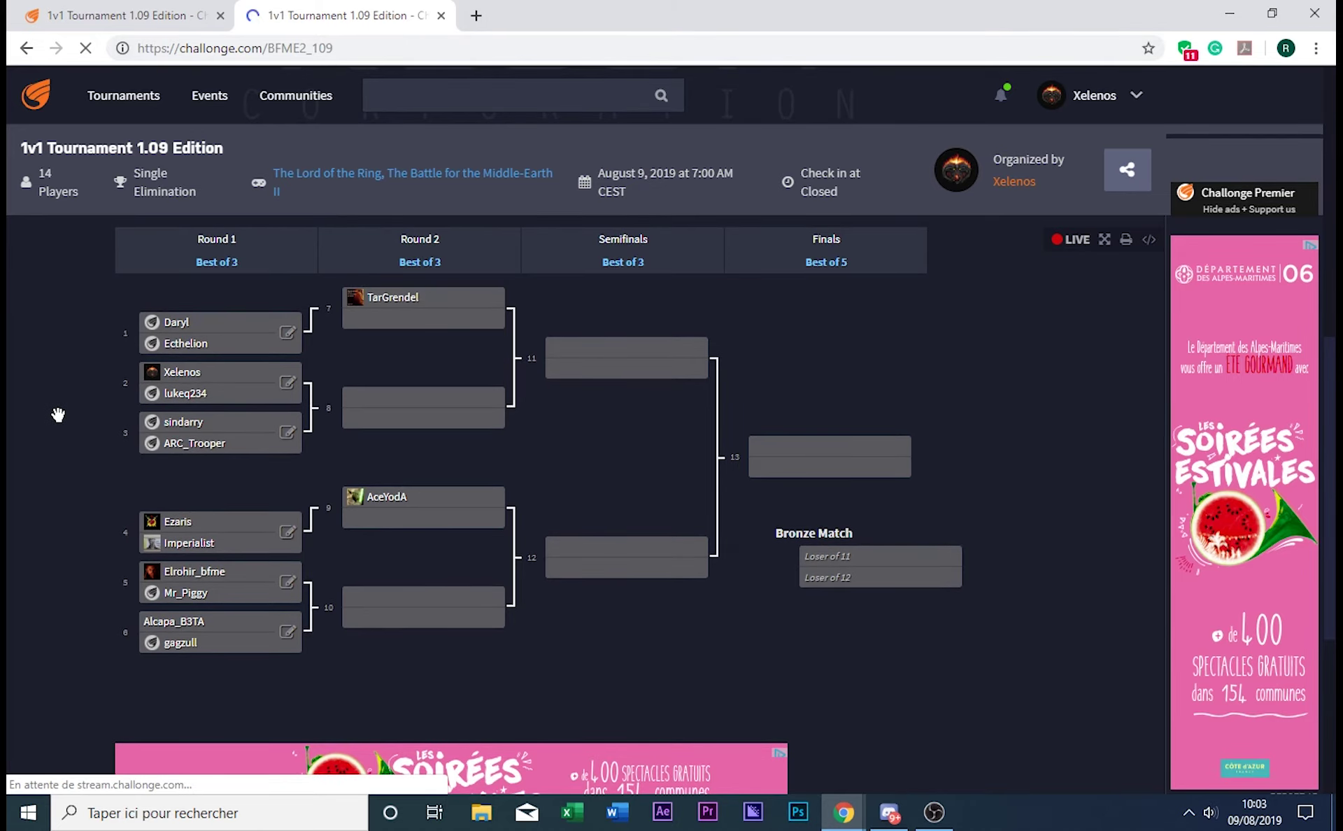
Show the tournament's full description above the bracket and examine its Discord invitation, game rules and map pool.
scroll(98, 416, up, 2)
scroll(97, 416, up, 3)
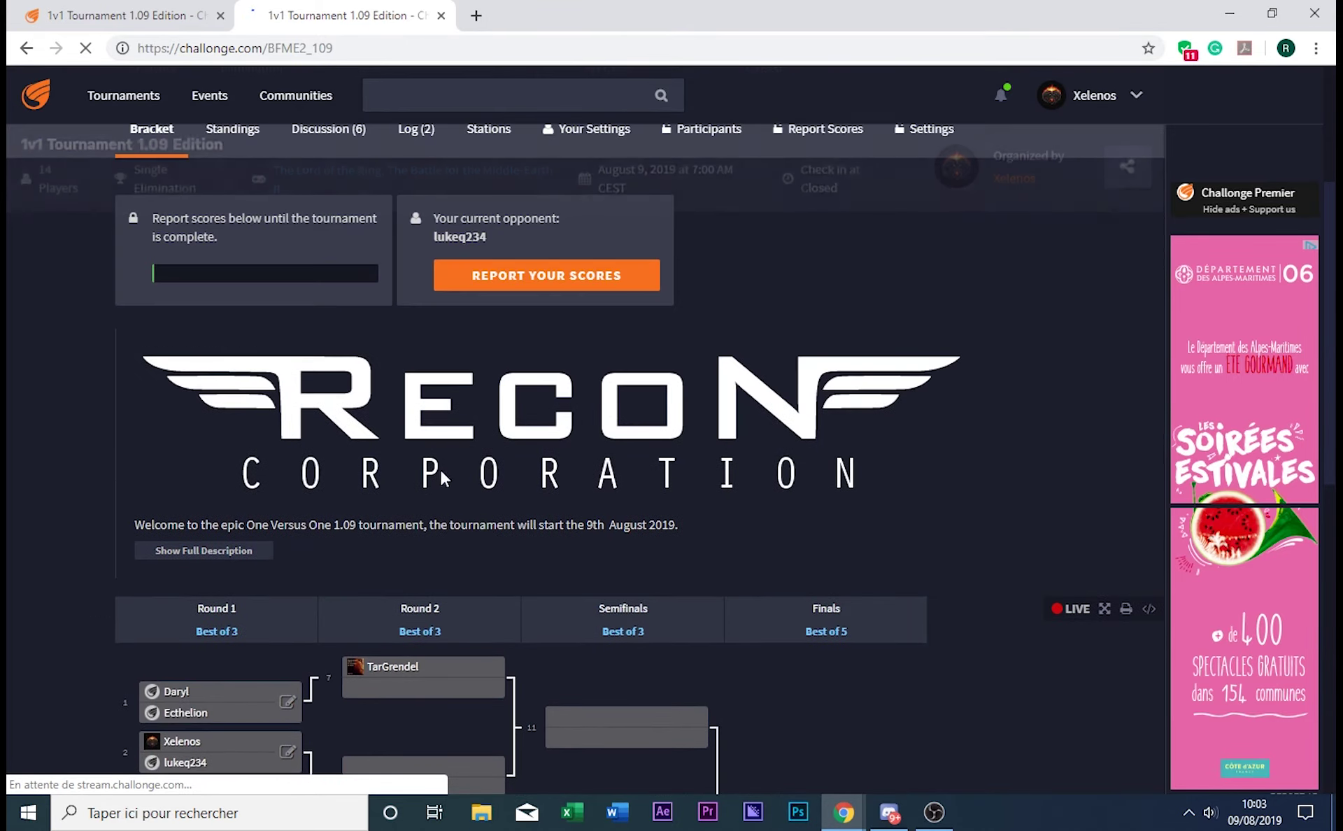
click(203, 553)
scroll(397, 516, down, 2)
scroll(190, 442, up, 5)
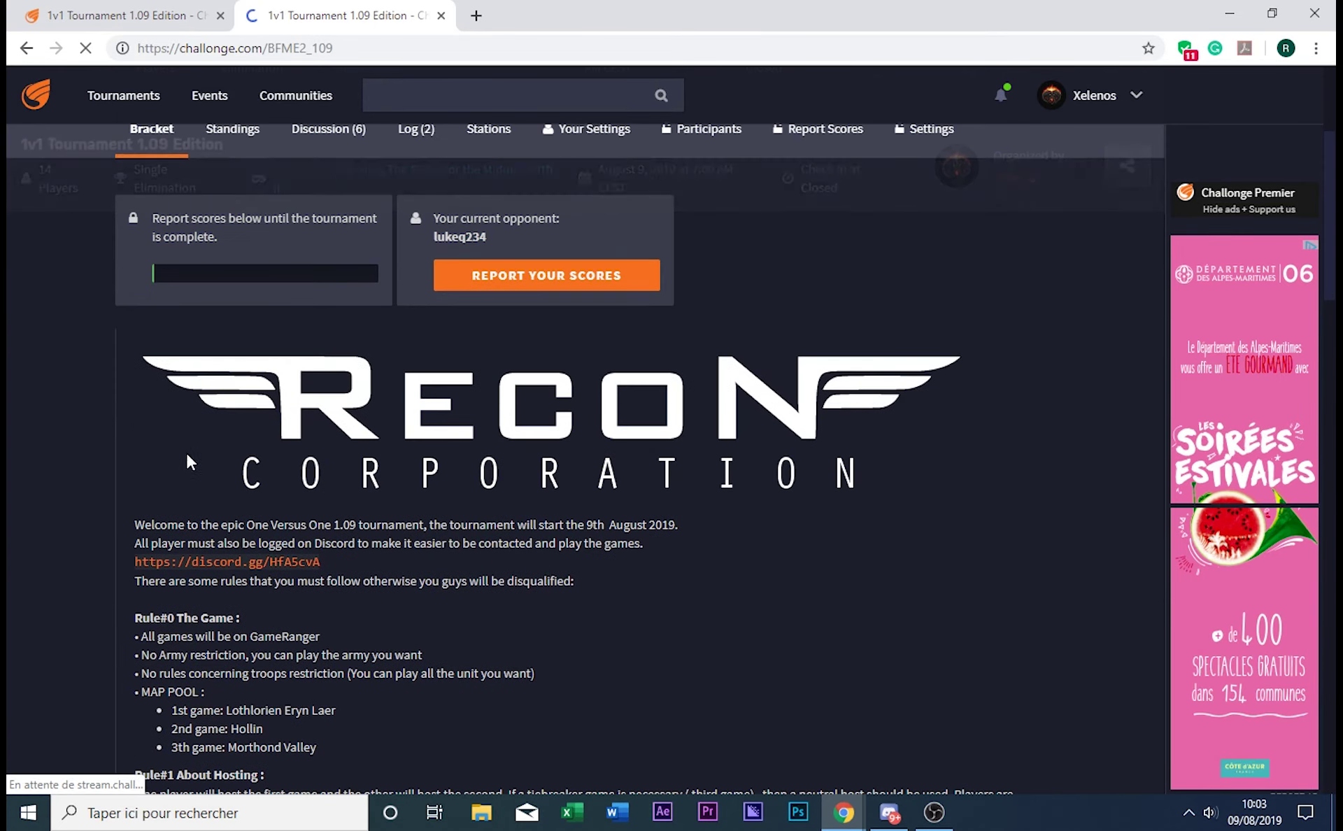
click(353, 414)
scroll(7, 490, down, 2)
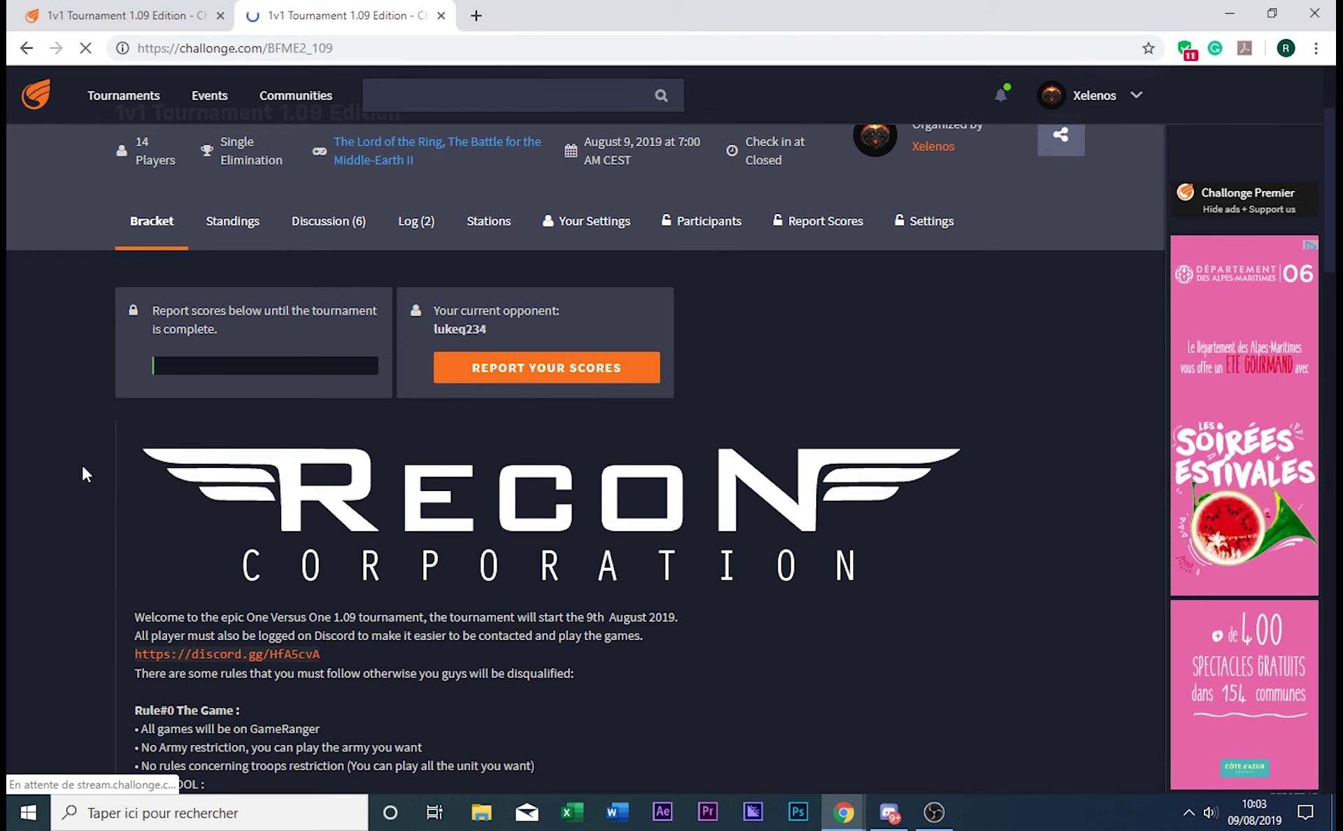
scroll(250, 606, down, 1)
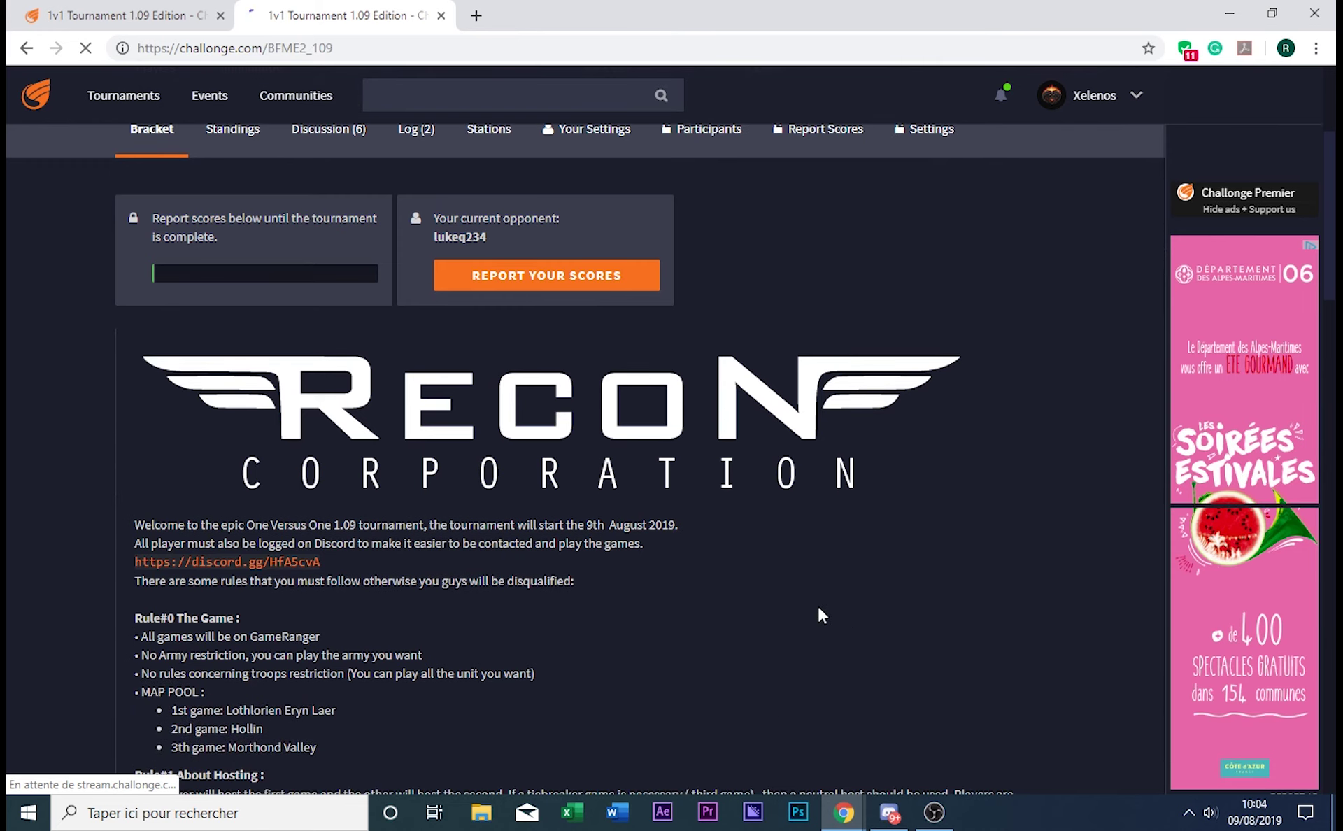